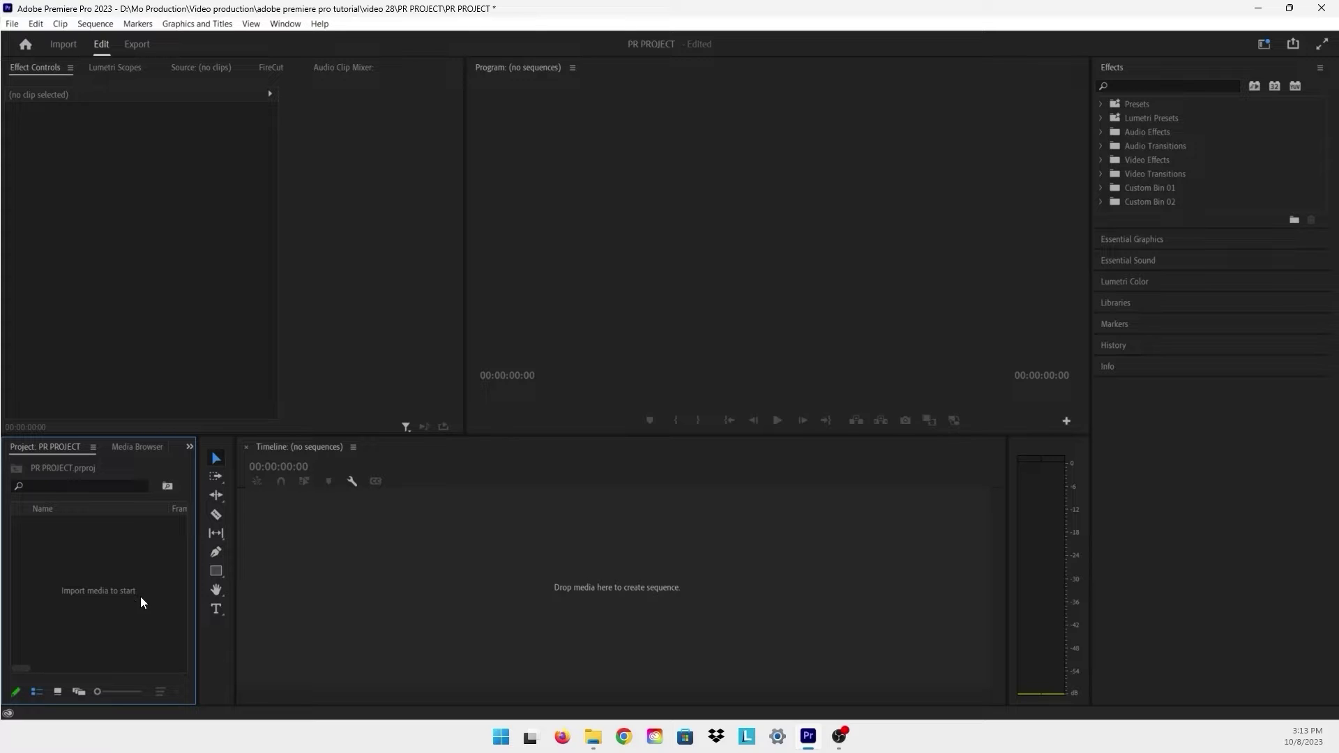
Step: Create Sequence 02 from the Digital SLR 1080p DSLR 1080p24 preset
right_click(95, 589)
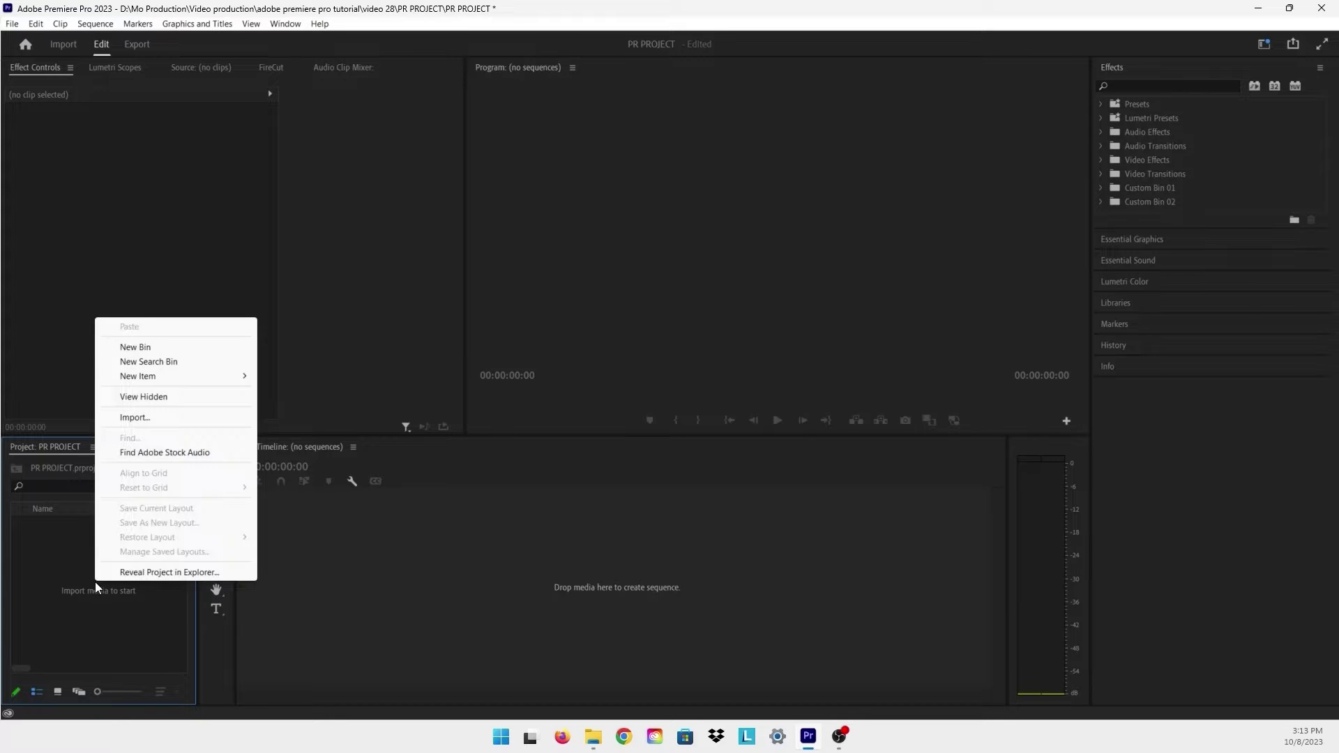
mouse_move(137, 375)
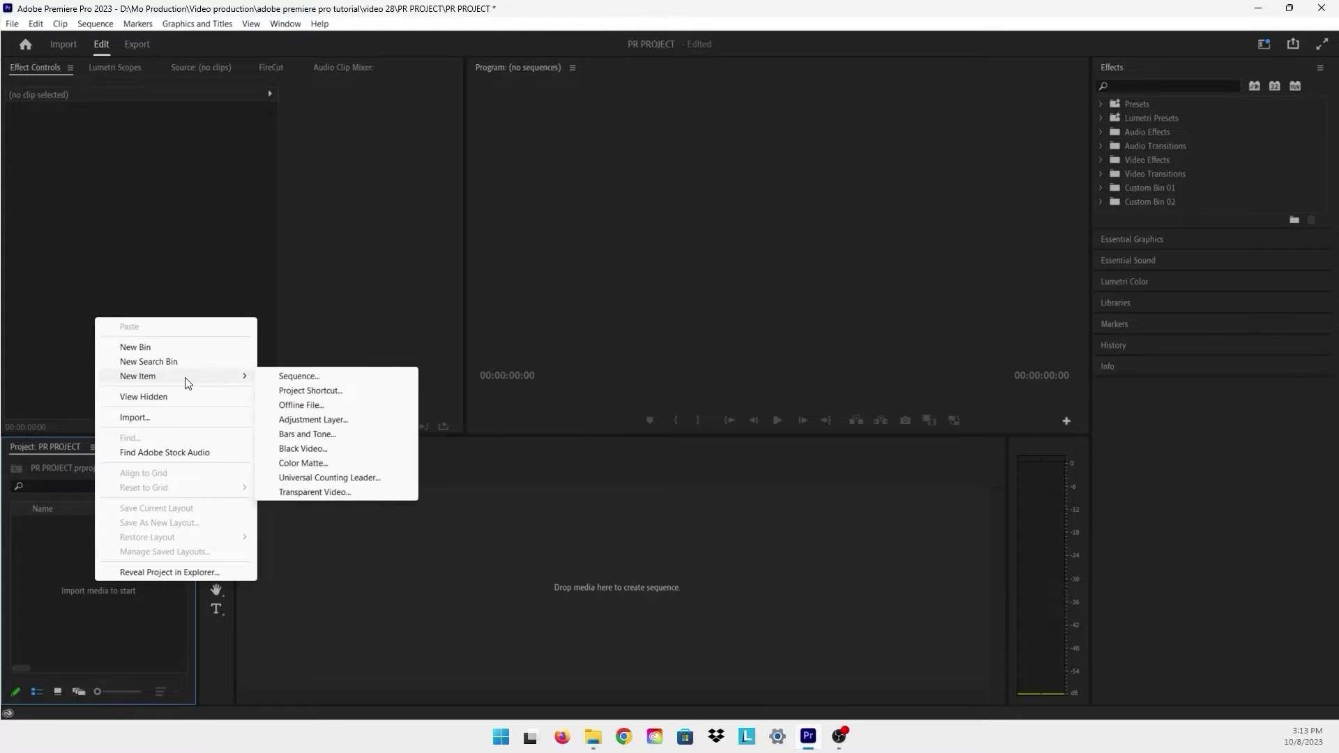
left_click(309, 378)
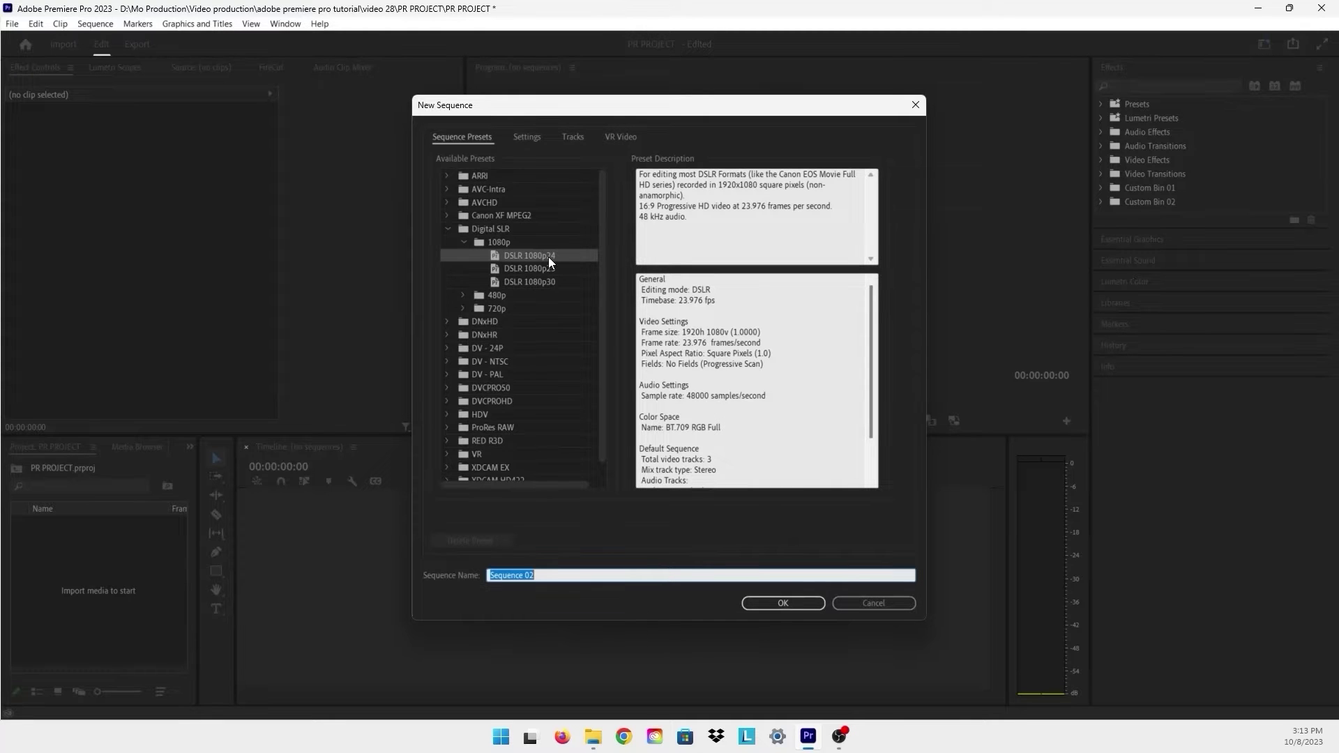
left_click(795, 603)
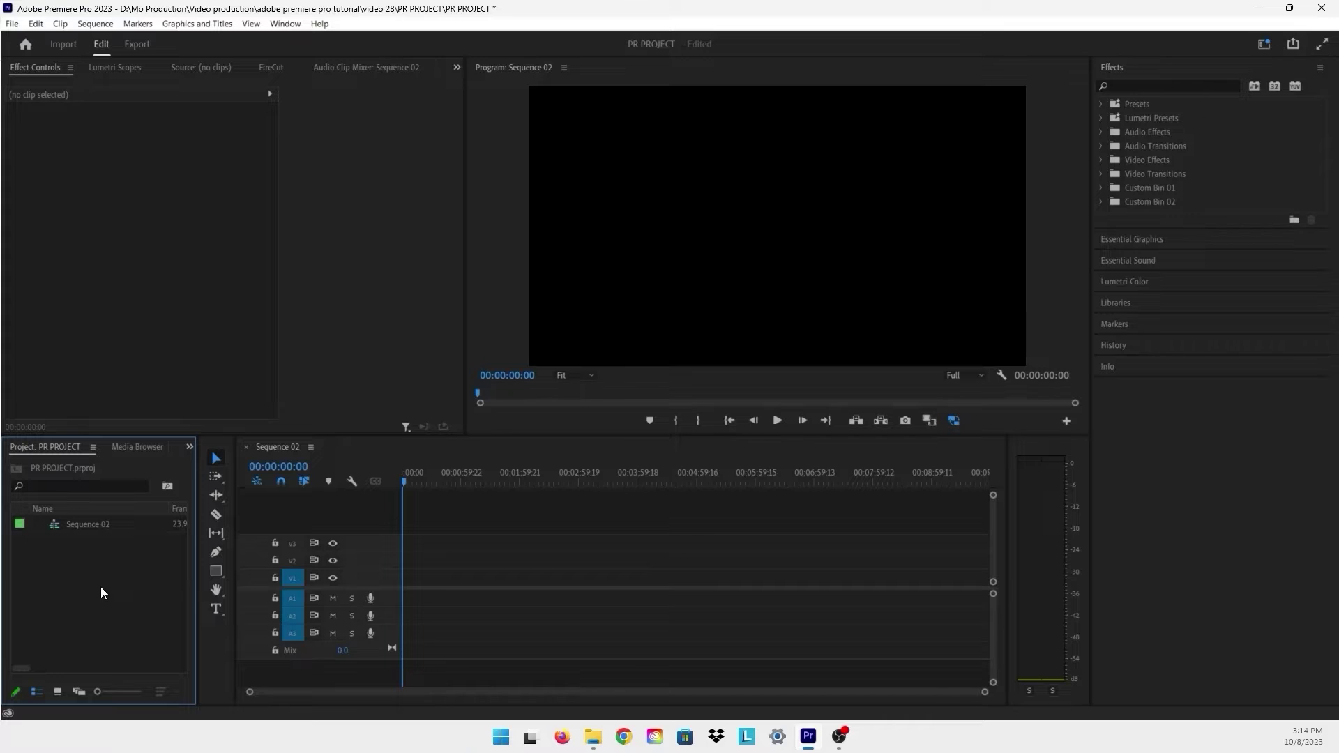
right_click(102, 593)
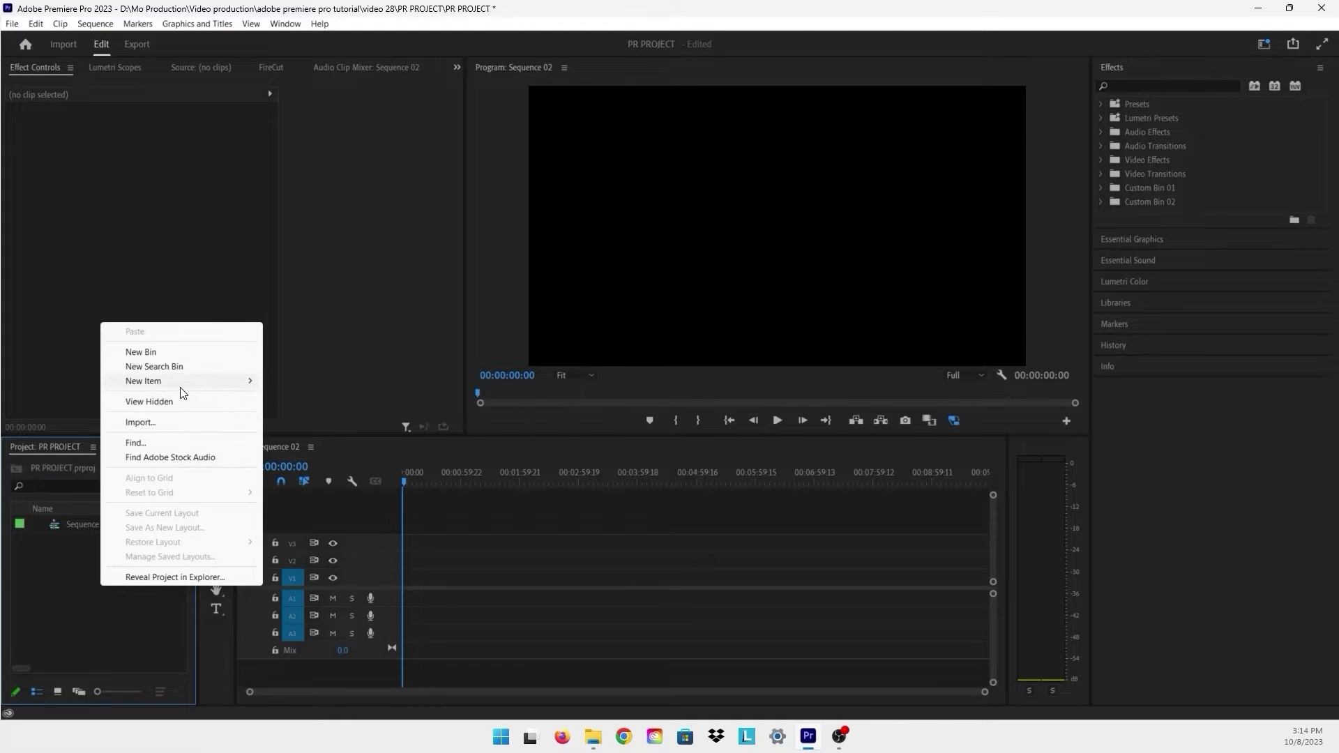
mouse_move(144, 380)
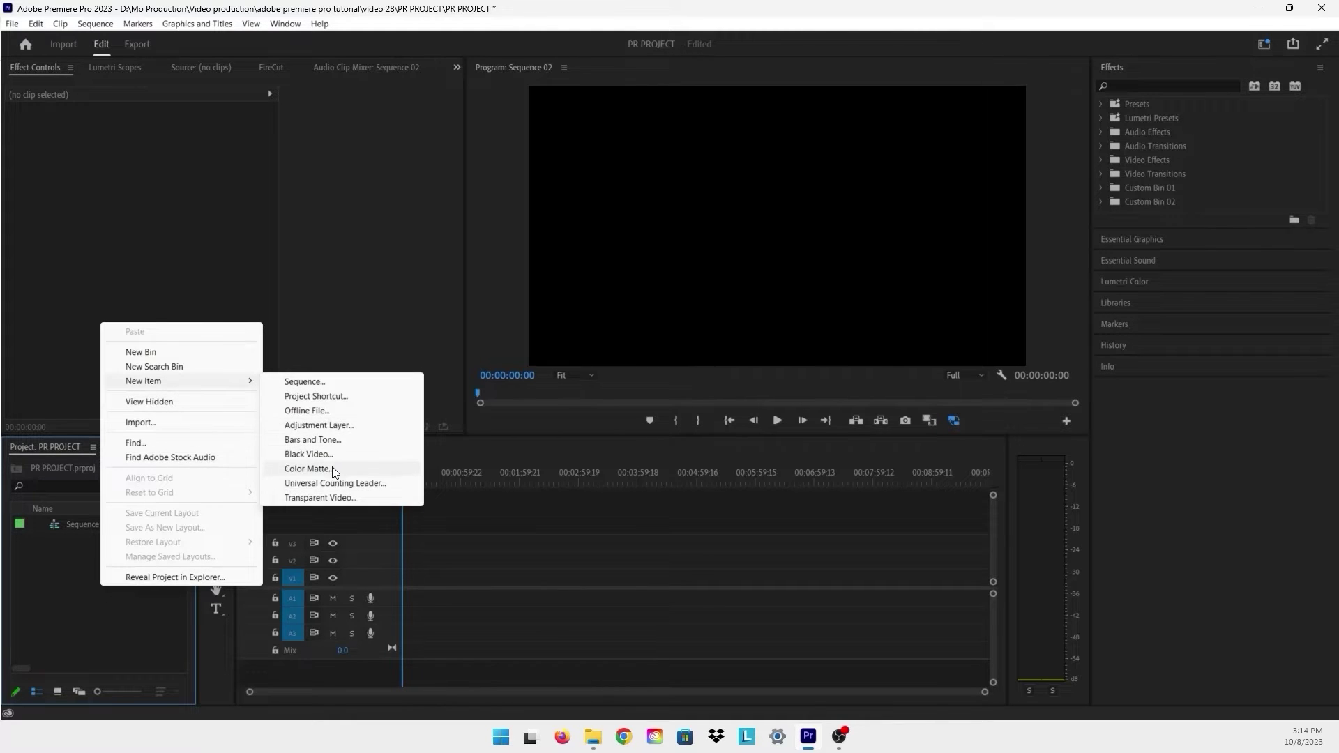
Step: Create a white (FFFFFF) 1920×1080 colour matte named Color Matte
left_click(333, 472)
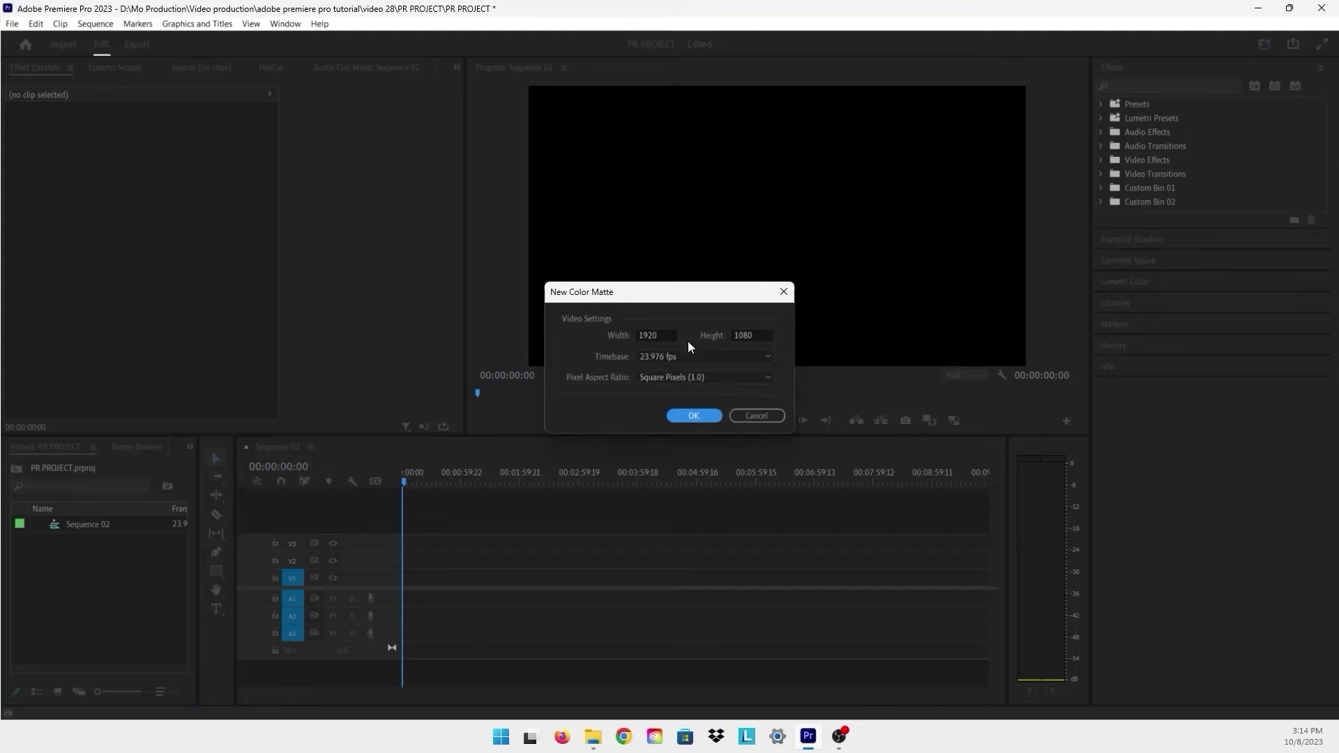
left_click(691, 417)
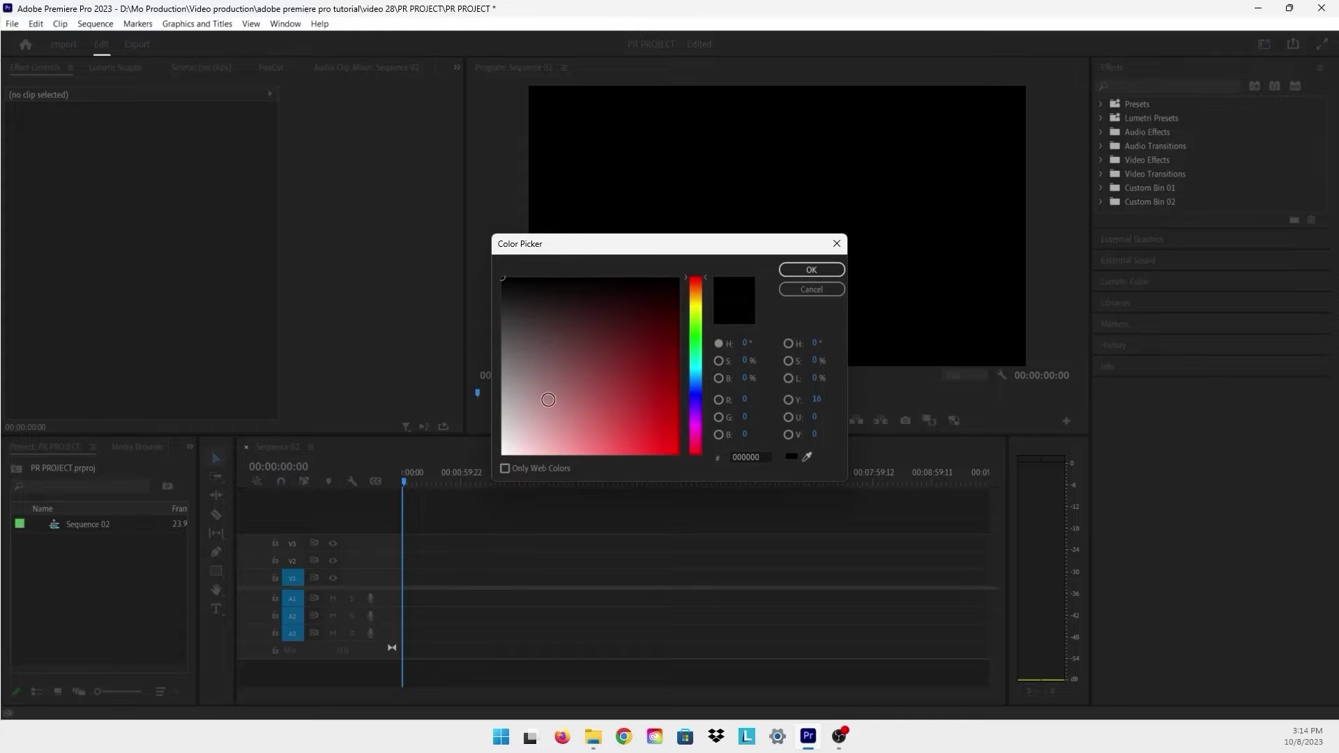
left_click_drag(506, 408, 496, 460)
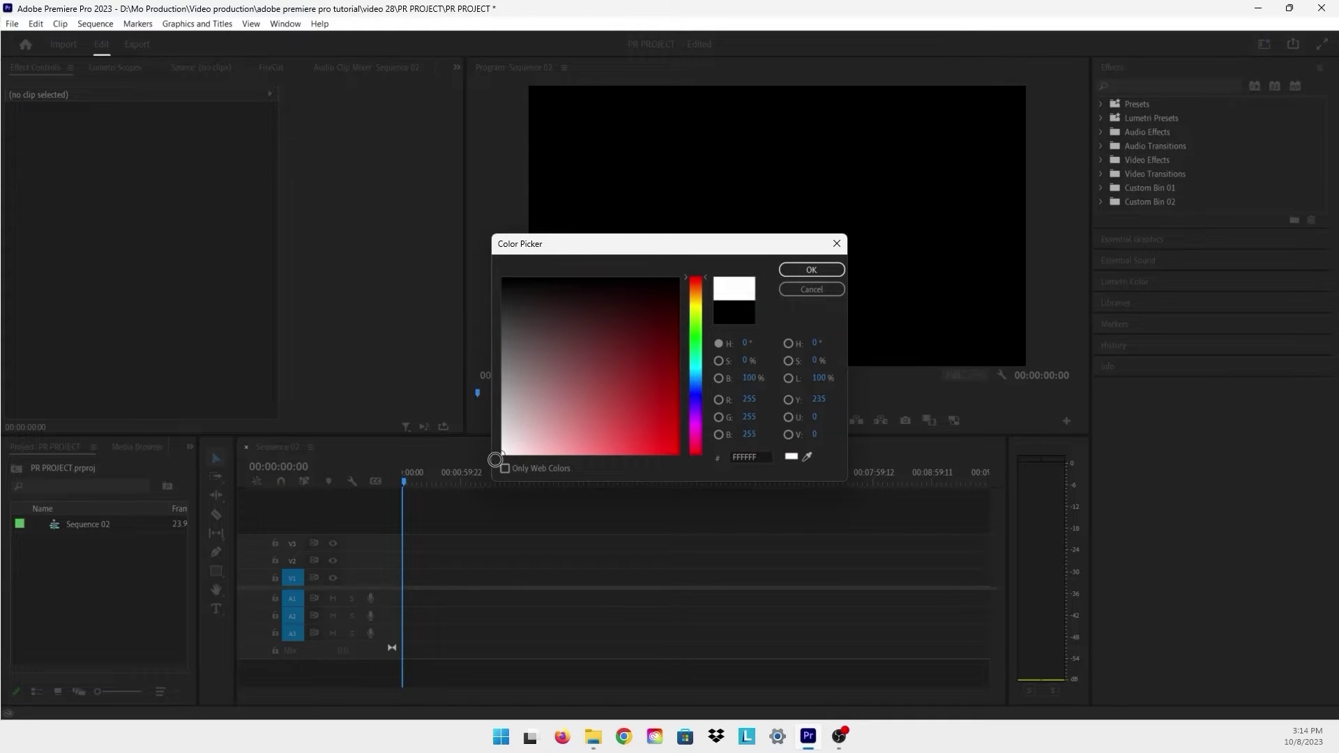
left_click(804, 275)
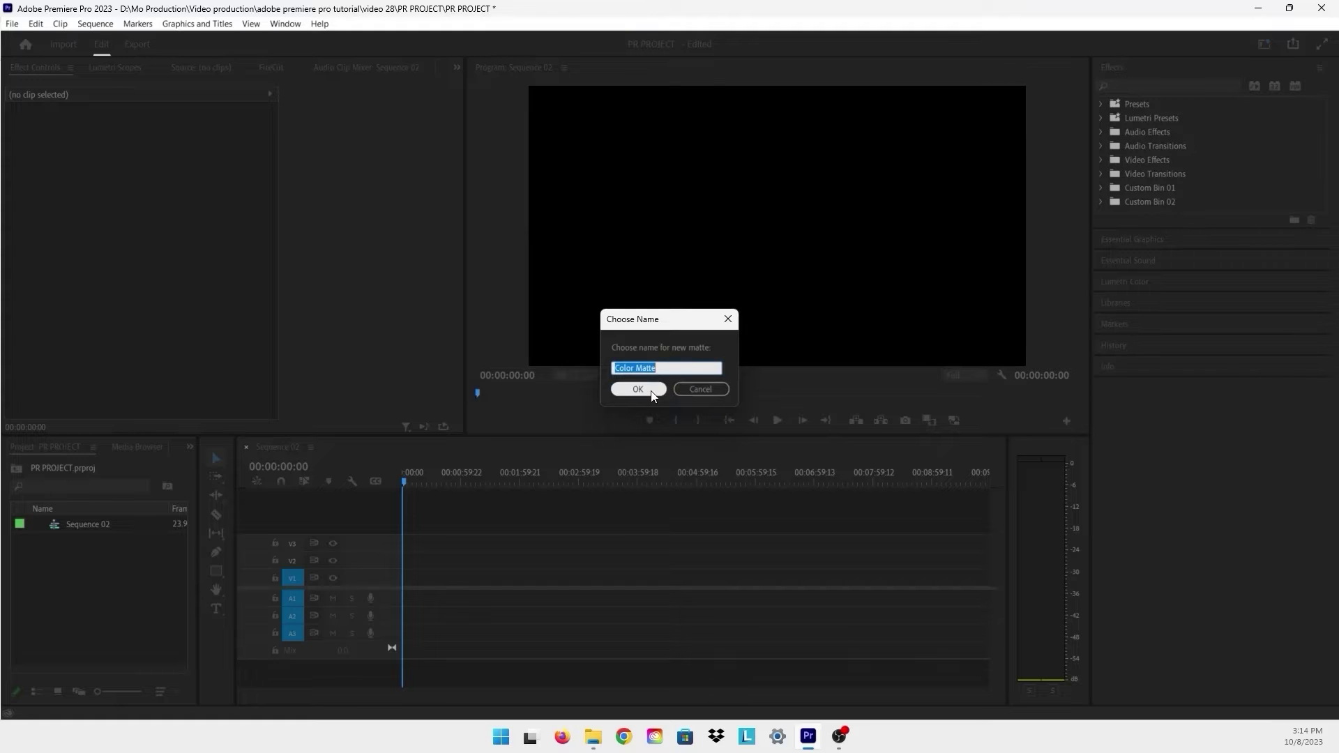
left_click(638, 390)
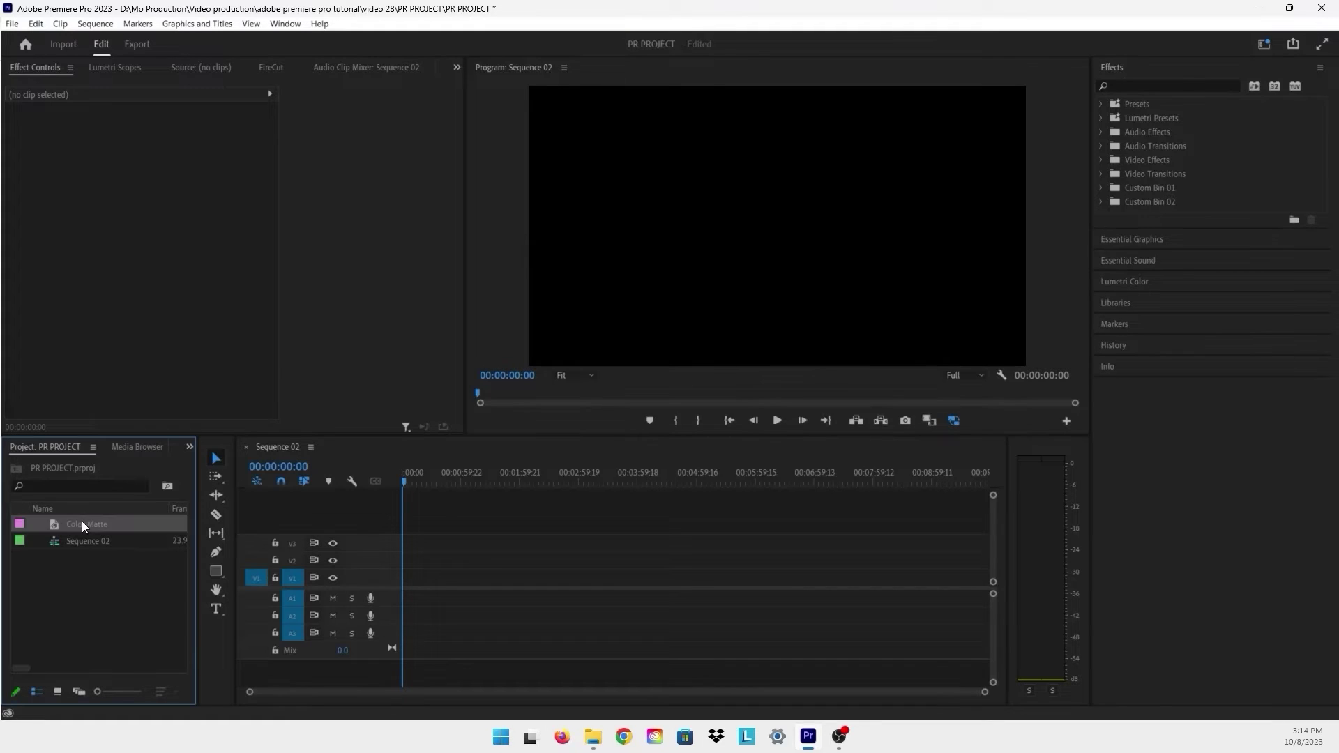
Step: Place Color Matte on track V1 and return the playhead to the start
mouse_move(83, 522)
left_mouse_down()
mouse_move(247, 533)
mouse_move(408, 577)
mouse_move(481, 578)
left_mouse_up()
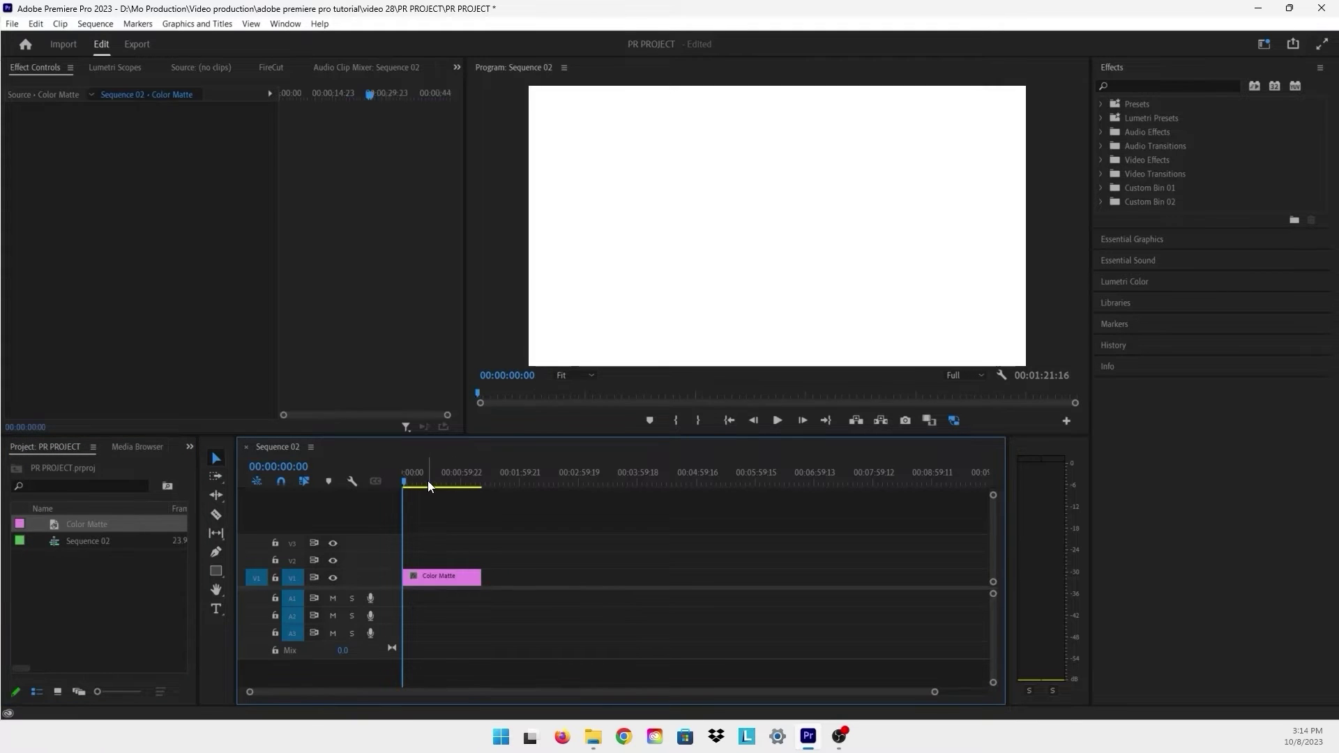
left_click_drag(428, 481, 426, 483)
key("Home")
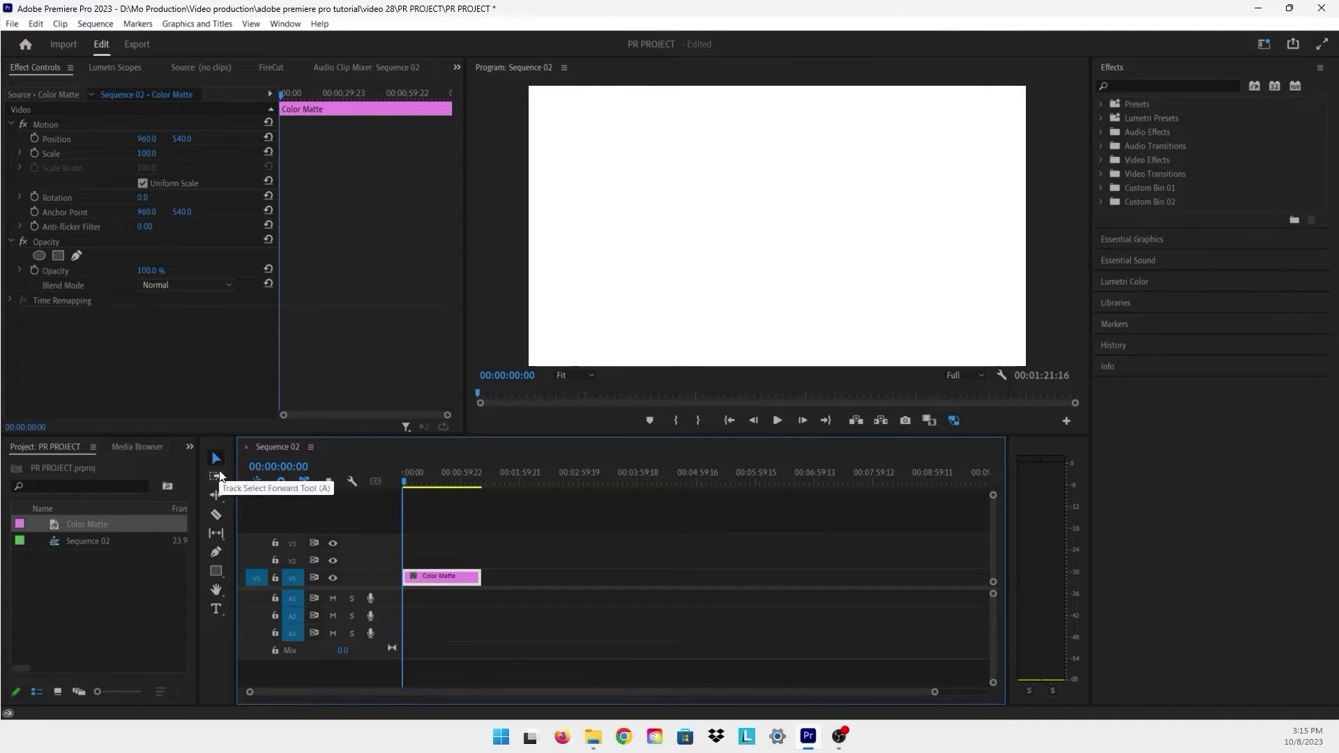
Step: Draw a rectangle in the upper-left of the frame with the Rectangle Tool
left_click(216, 573)
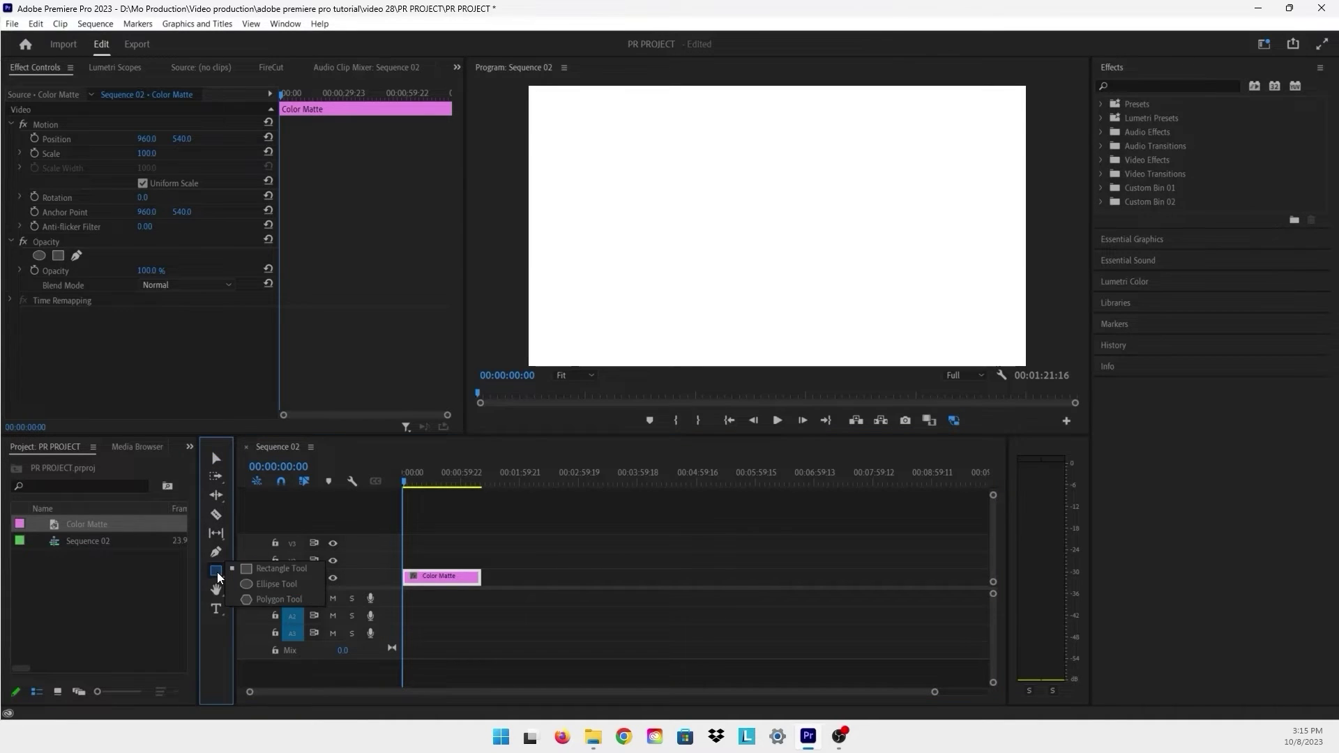
left_click(258, 568)
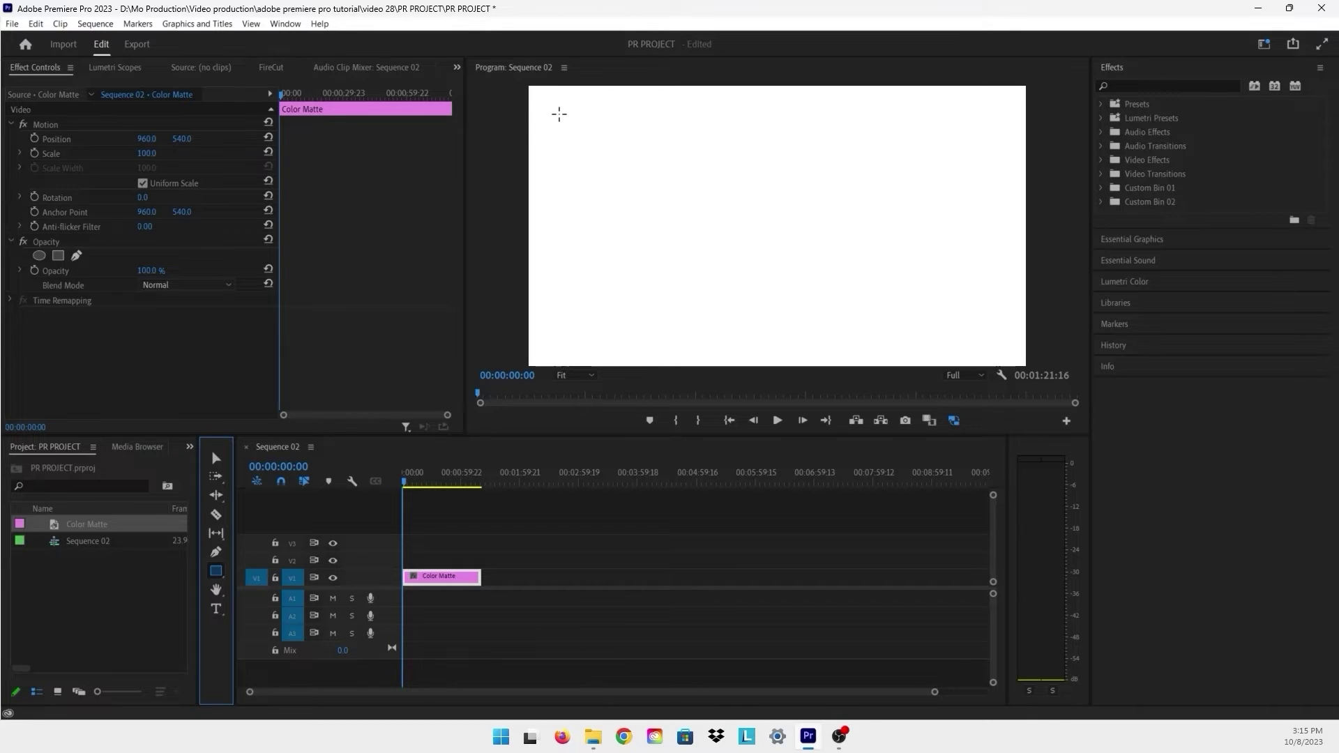
left_click_drag(558, 115, 685, 188)
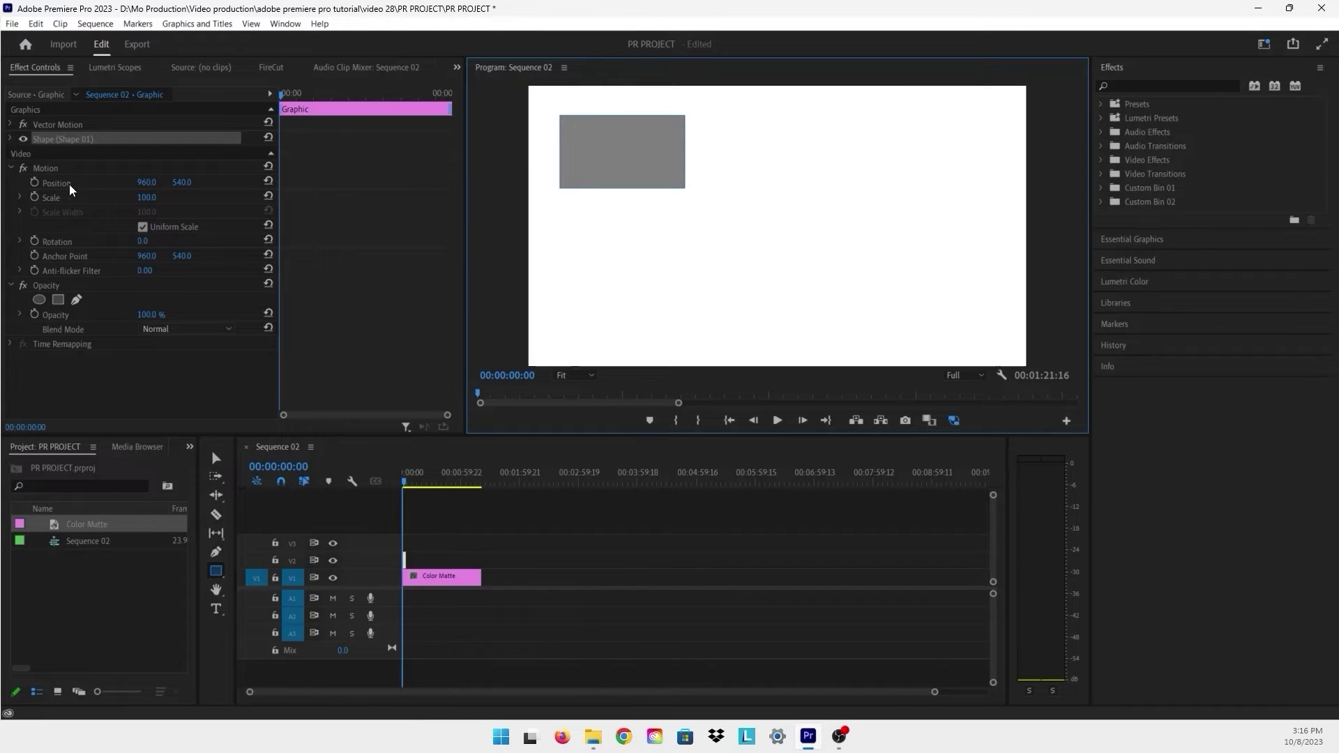
left_click(10, 140)
scroll(99, 262, "down", 1)
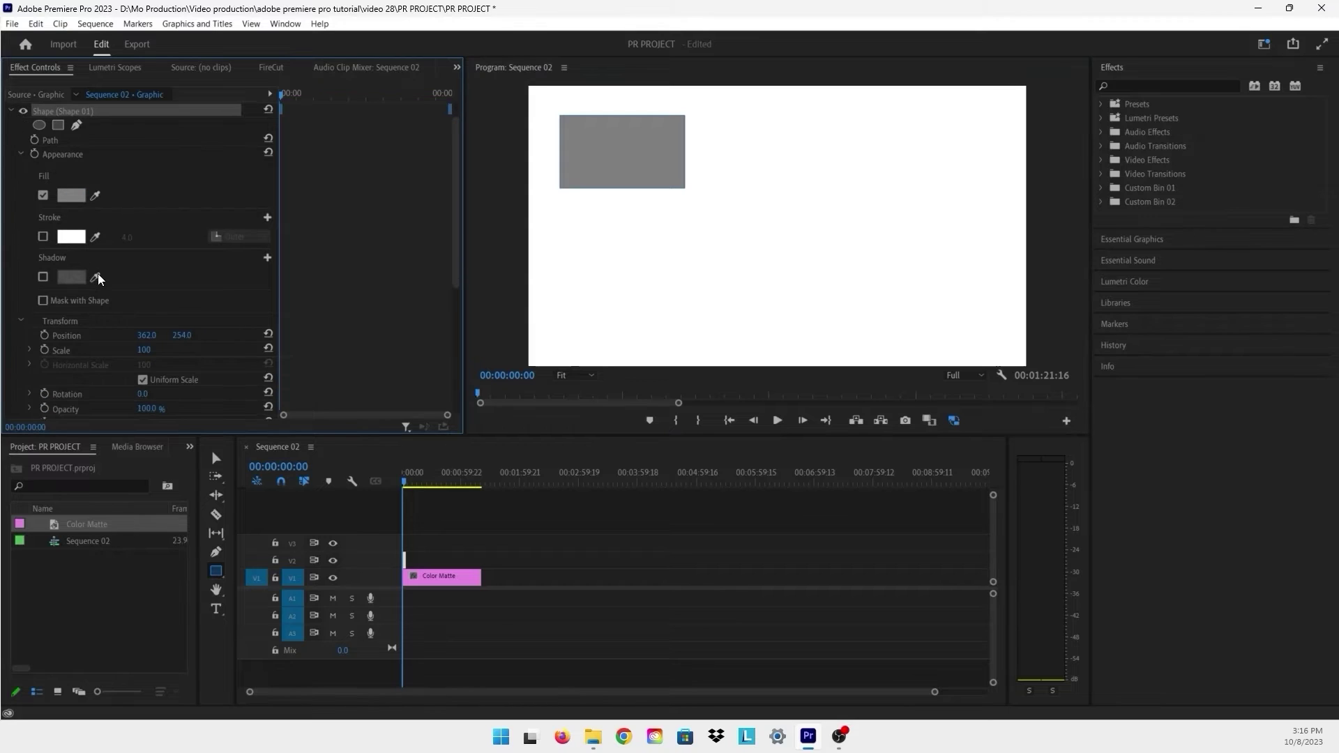
scroll(97, 272, "down", 1)
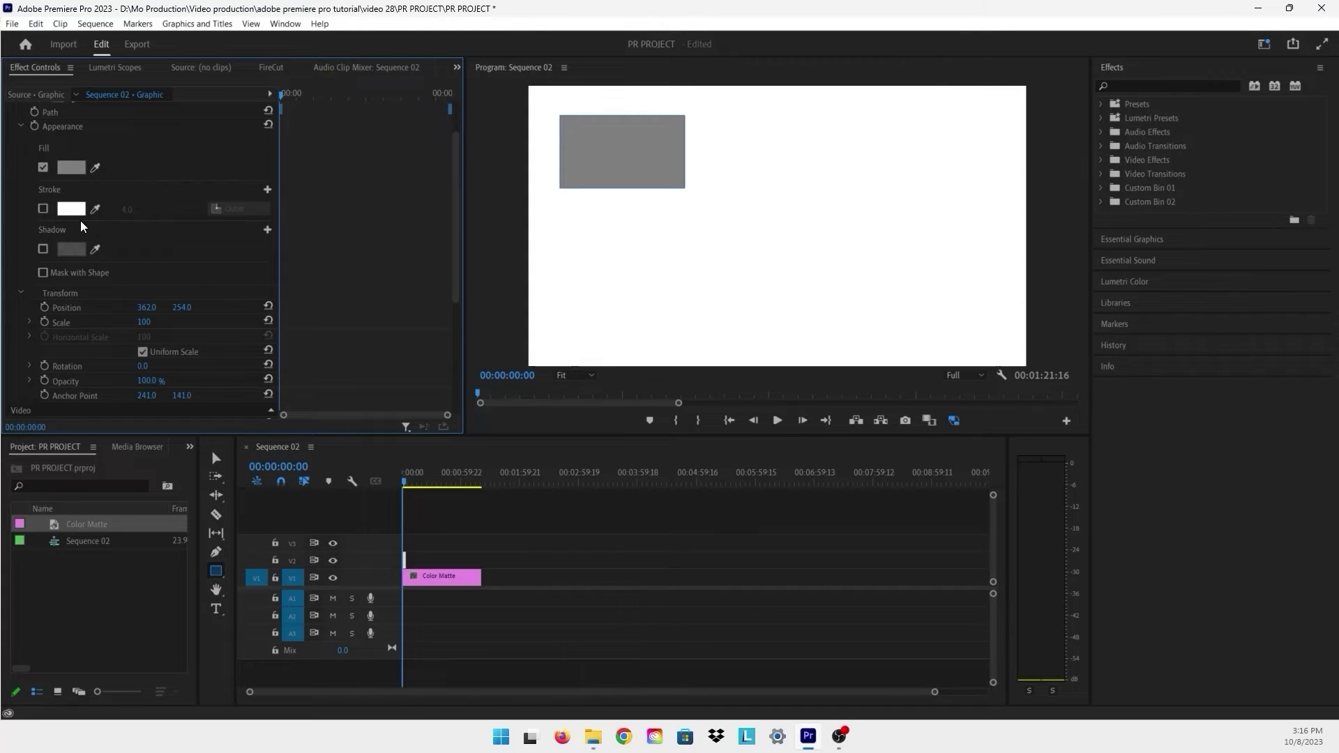
Step: Set the rectangle's fill to red, then switch the fill off
left_click(67, 169)
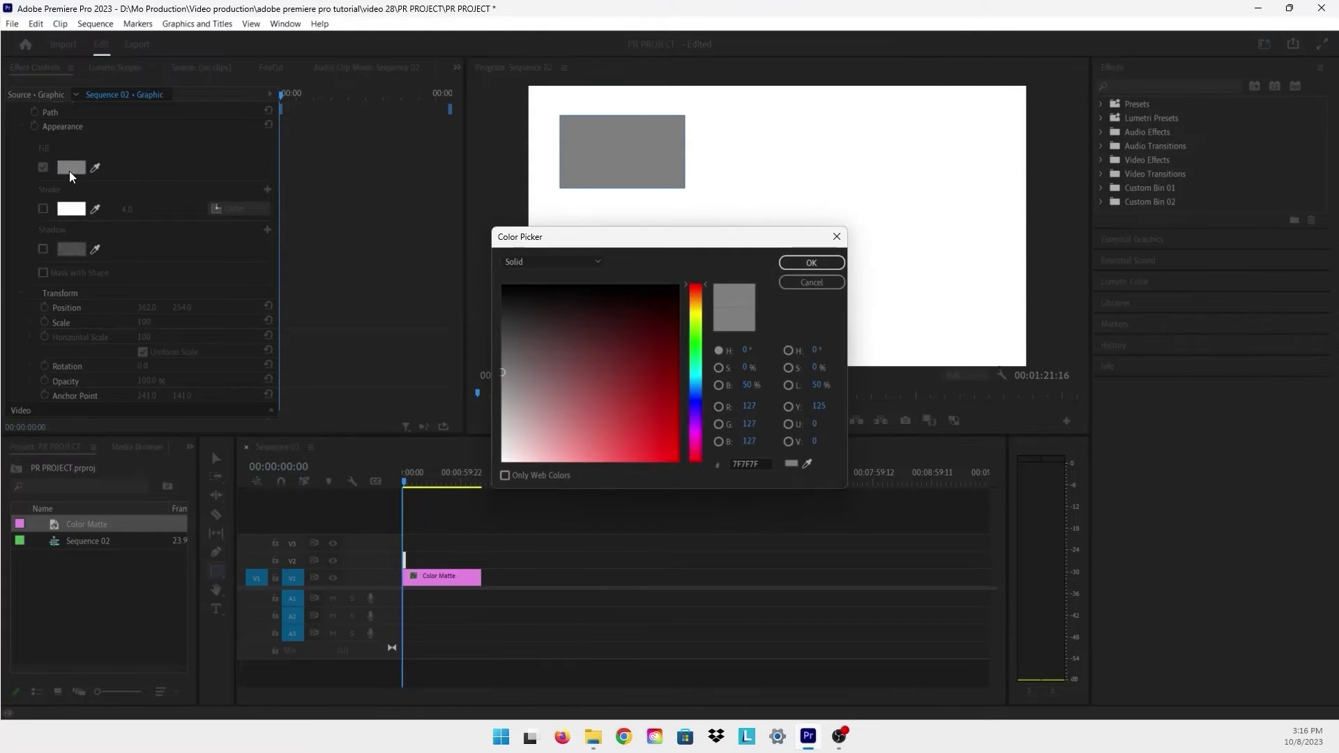
left_click(640, 361)
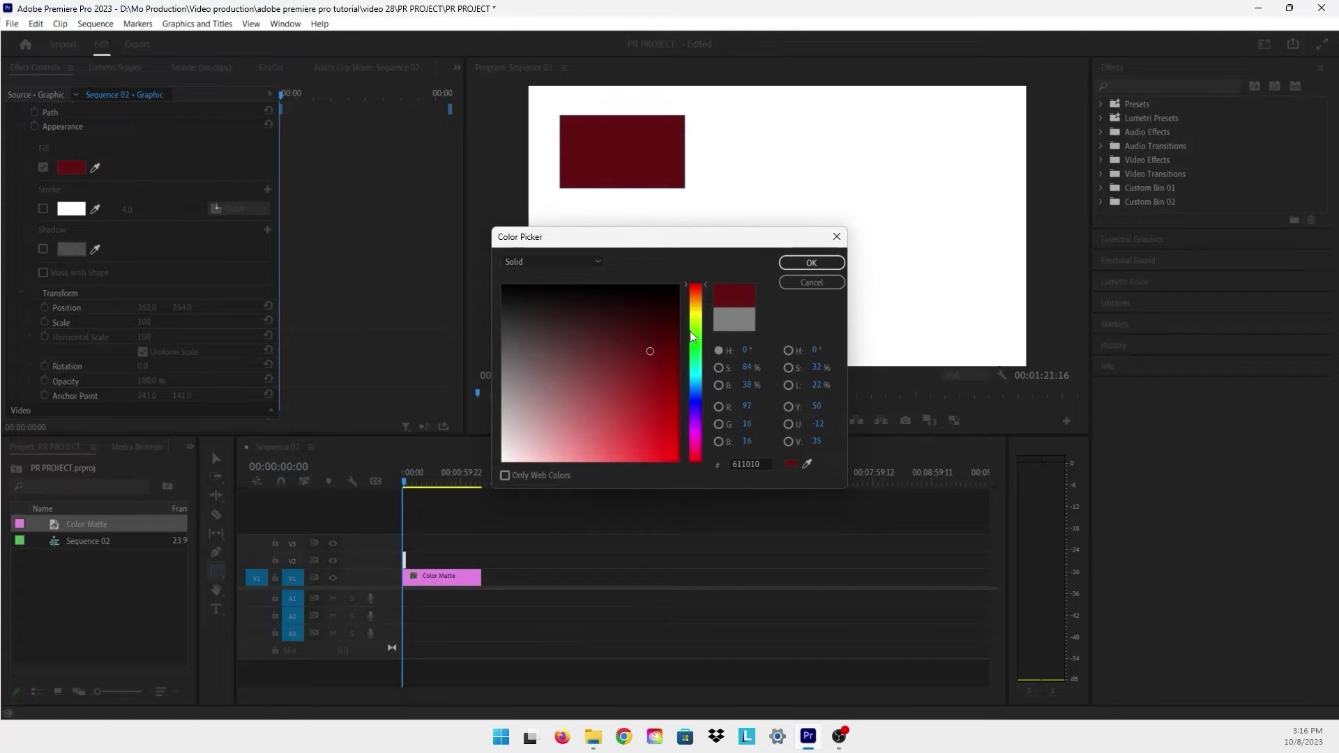
left_click_drag(687, 412, 677, 421)
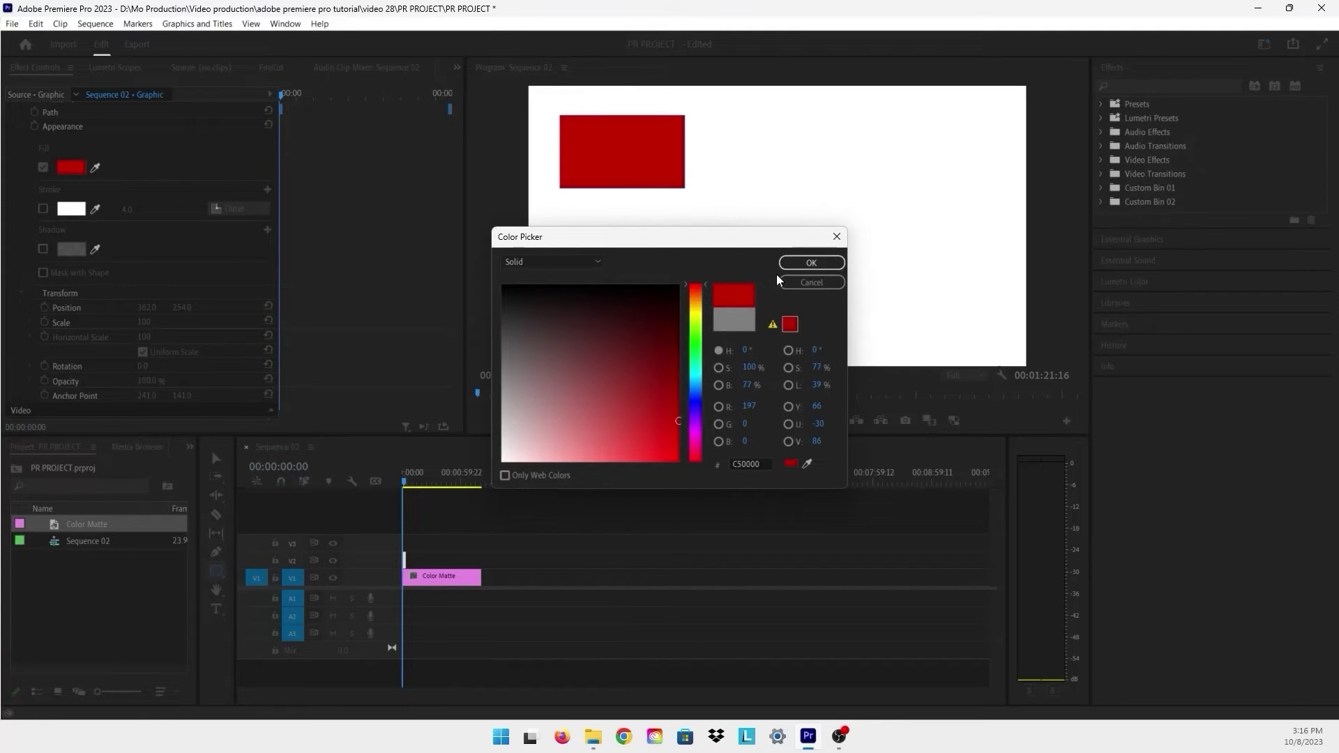
left_click(813, 261)
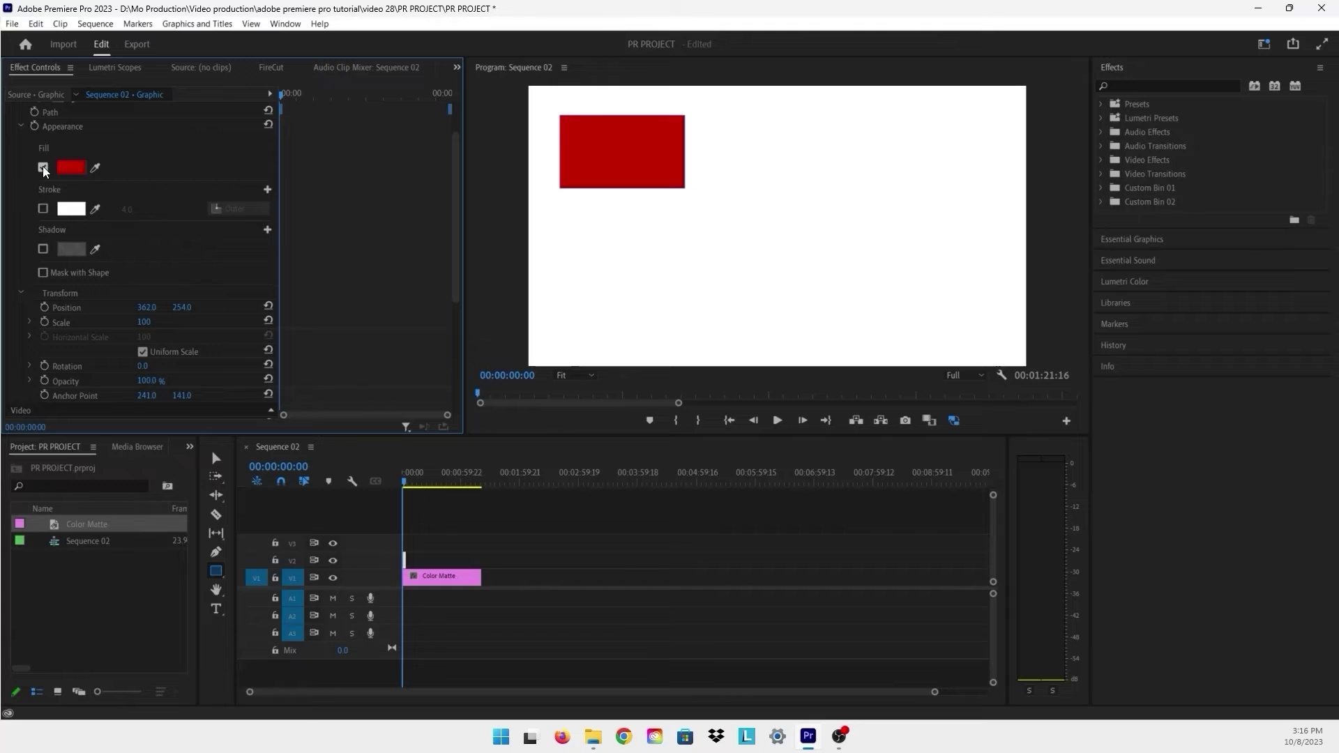
left_click(43, 167)
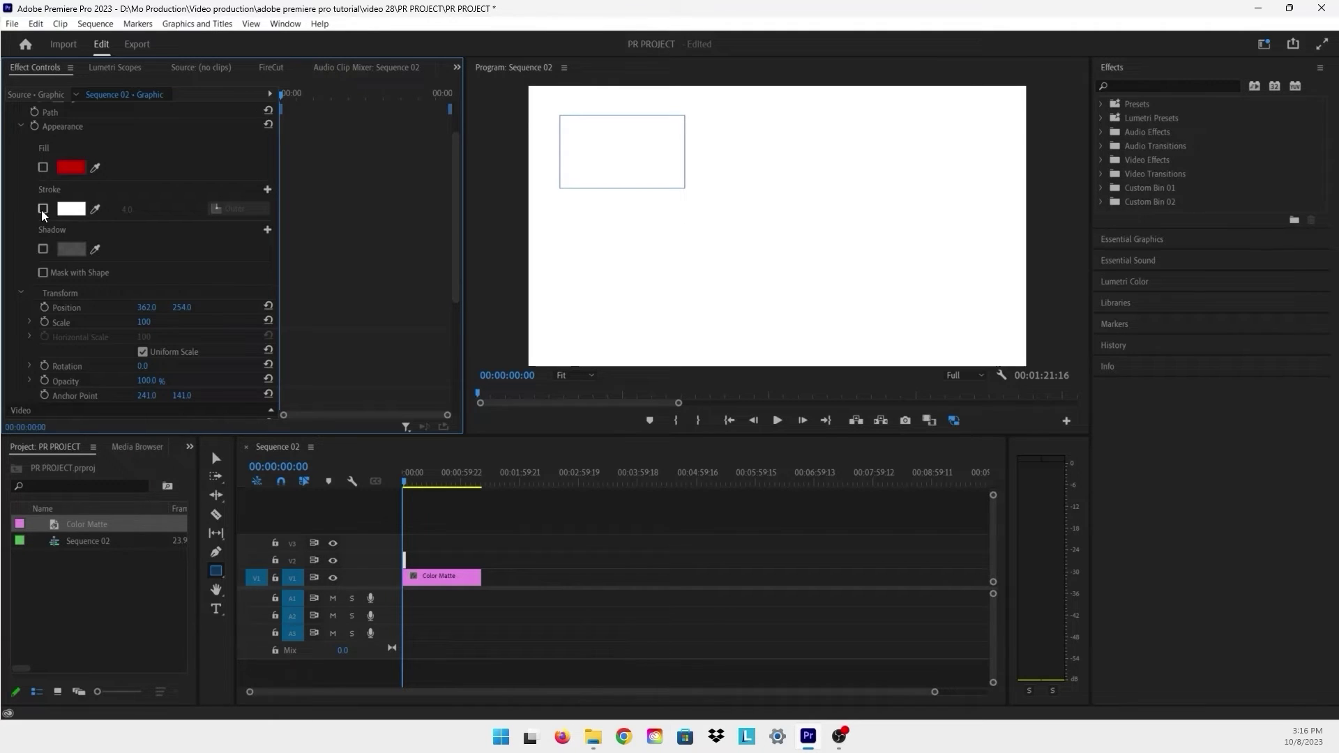
Step: Give the rectangle a black stroke of width 48, aligned to Center
left_click(42, 209)
left_click(71, 210)
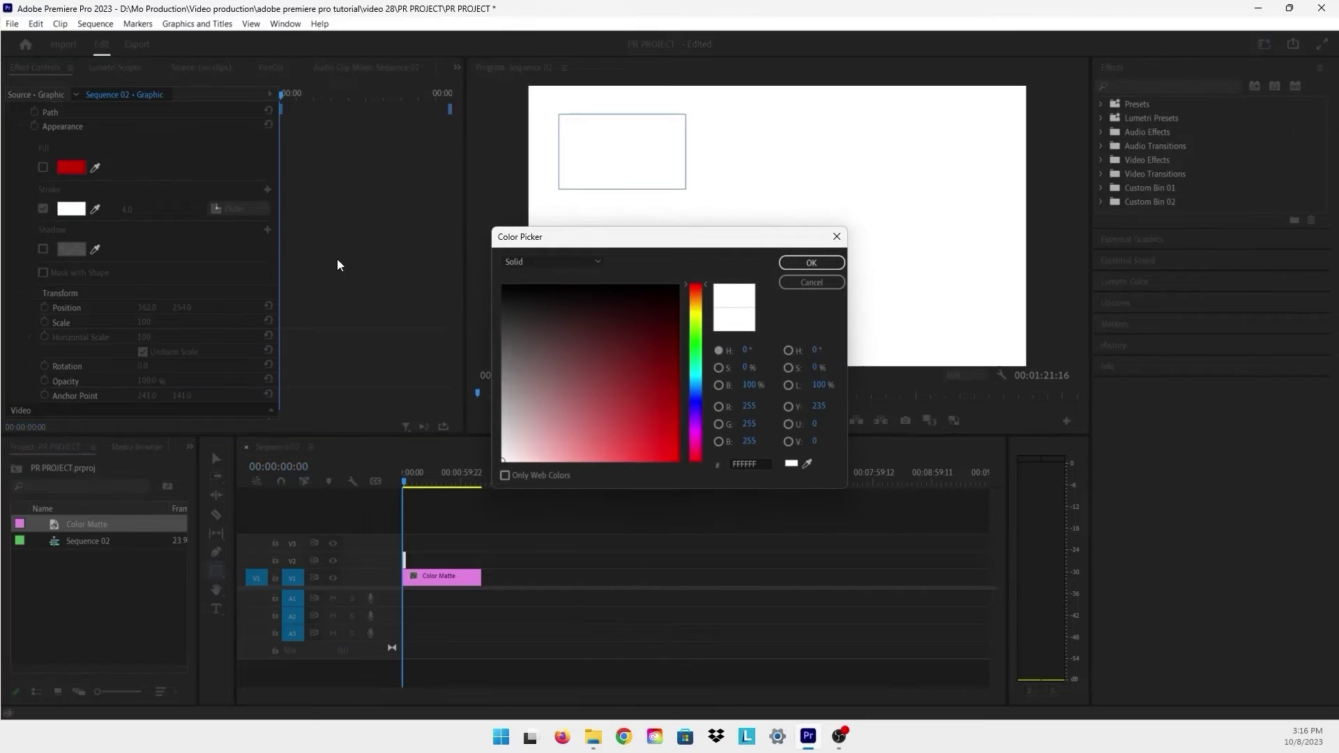
left_click_drag(520, 322, 479, 277)
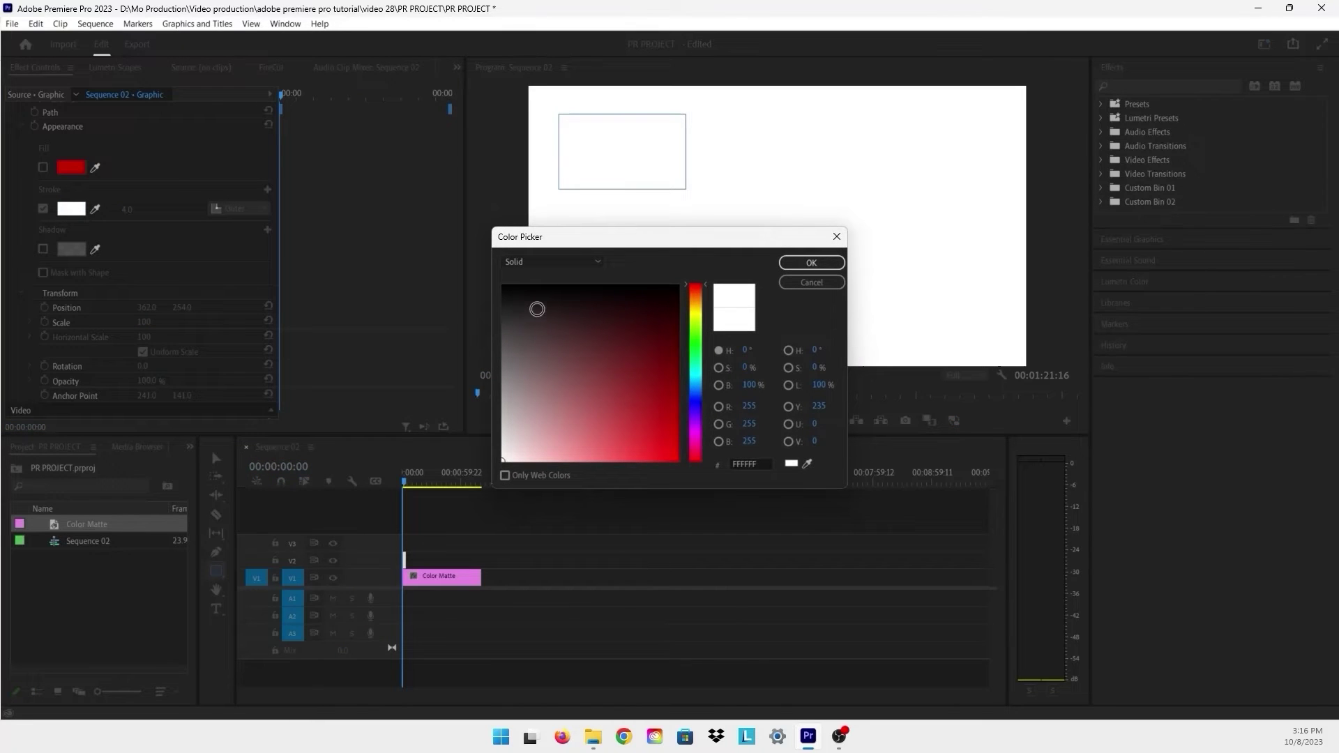
left_click(797, 262)
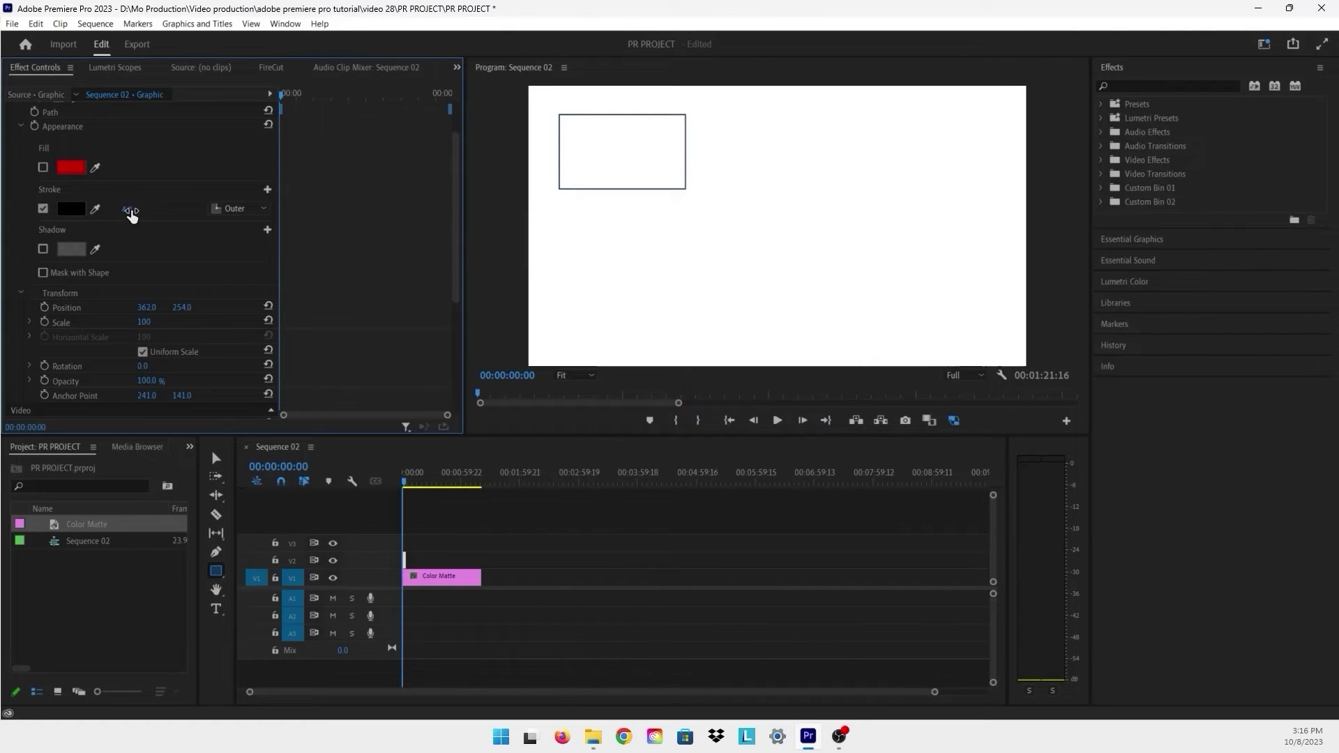
left_click_drag(127, 210, 221, 201)
left_click(229, 208)
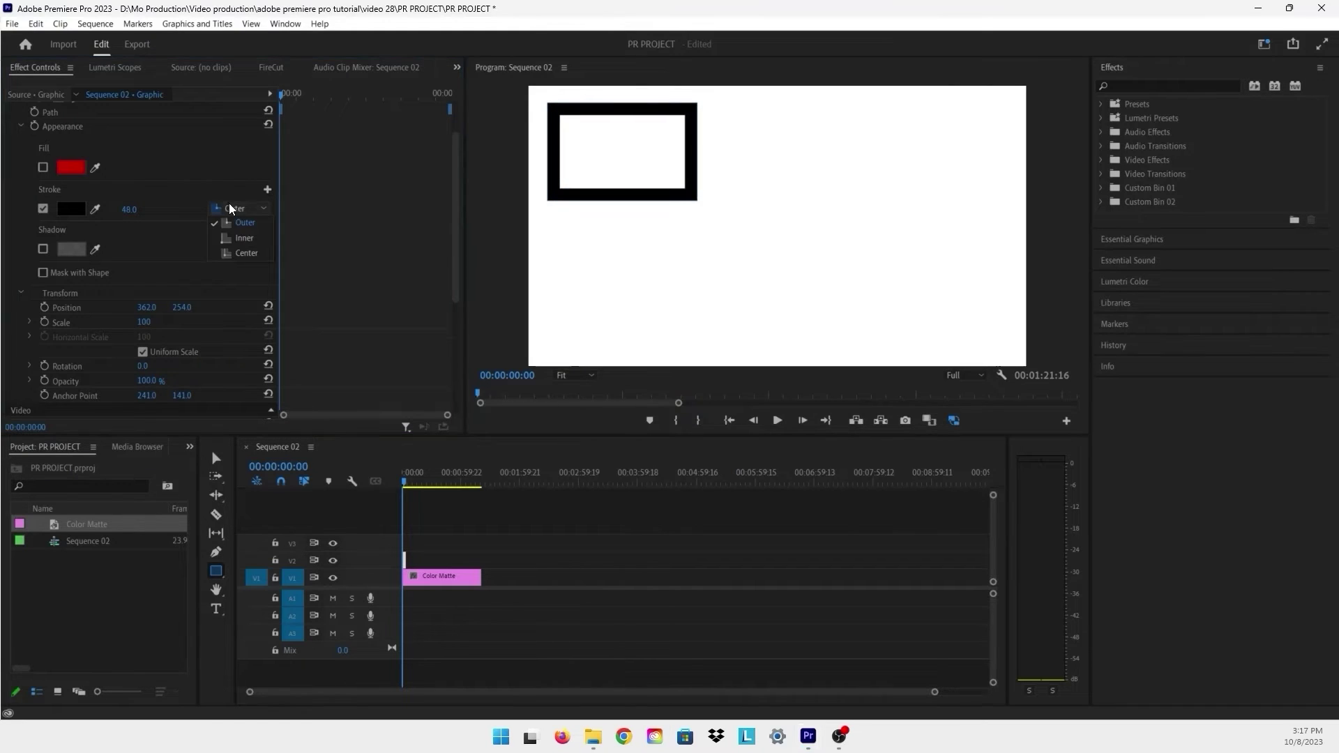
left_click(252, 255)
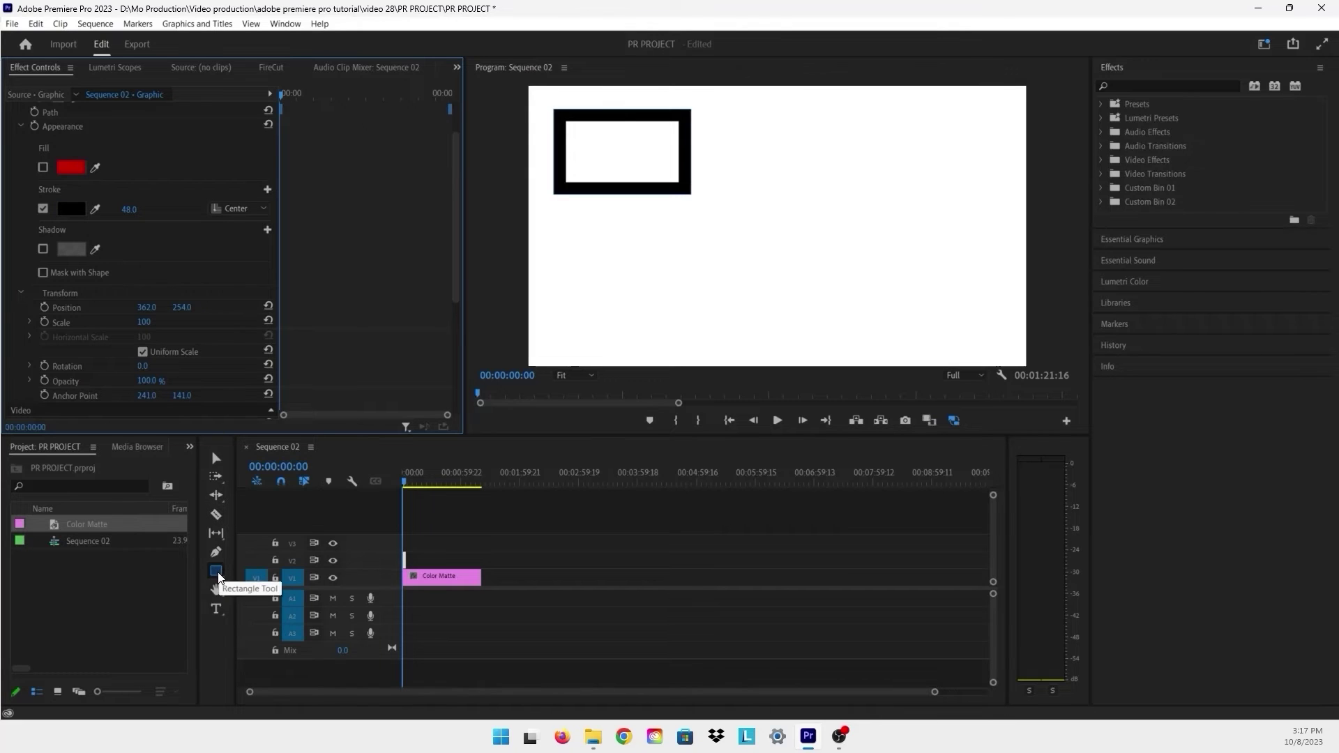
Step: Draw an ellipse to the right of the rectangle with the Ellipse Tool
left_click(216, 575)
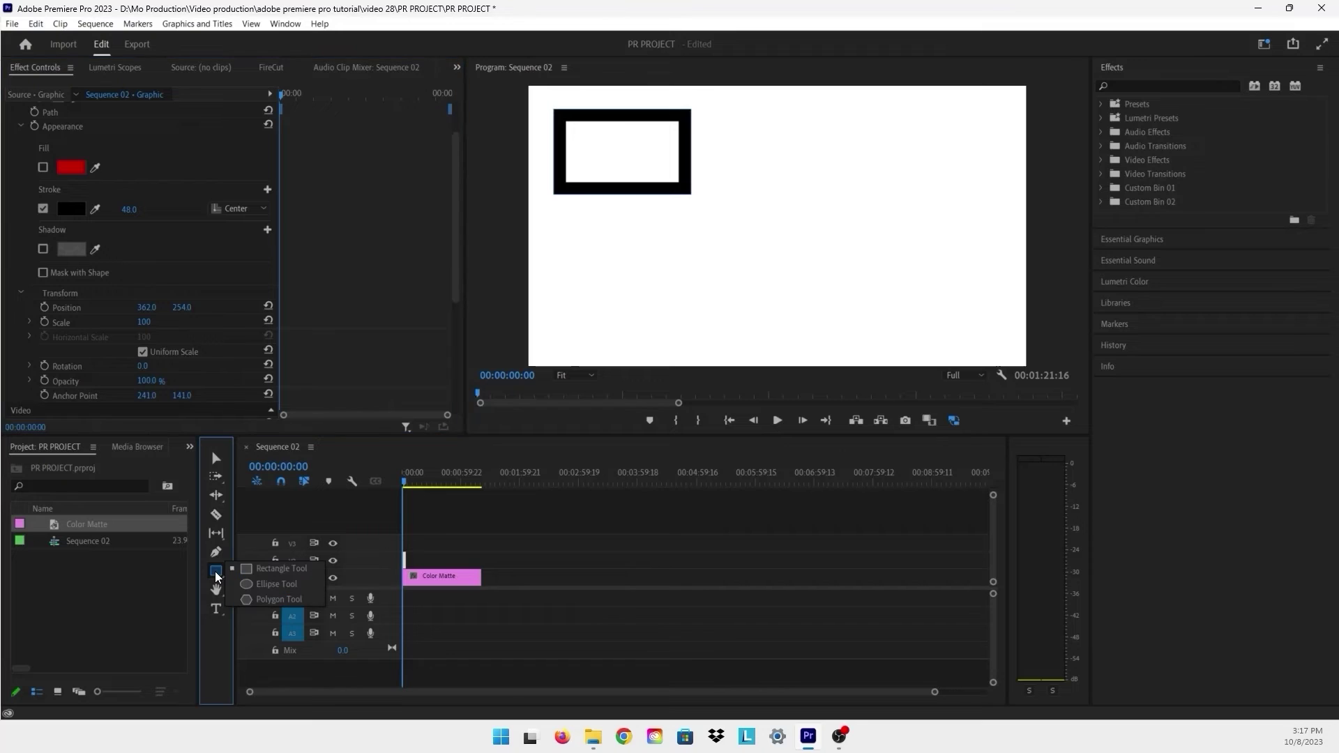
left_click(290, 586)
left_click_drag(747, 139, 917, 247)
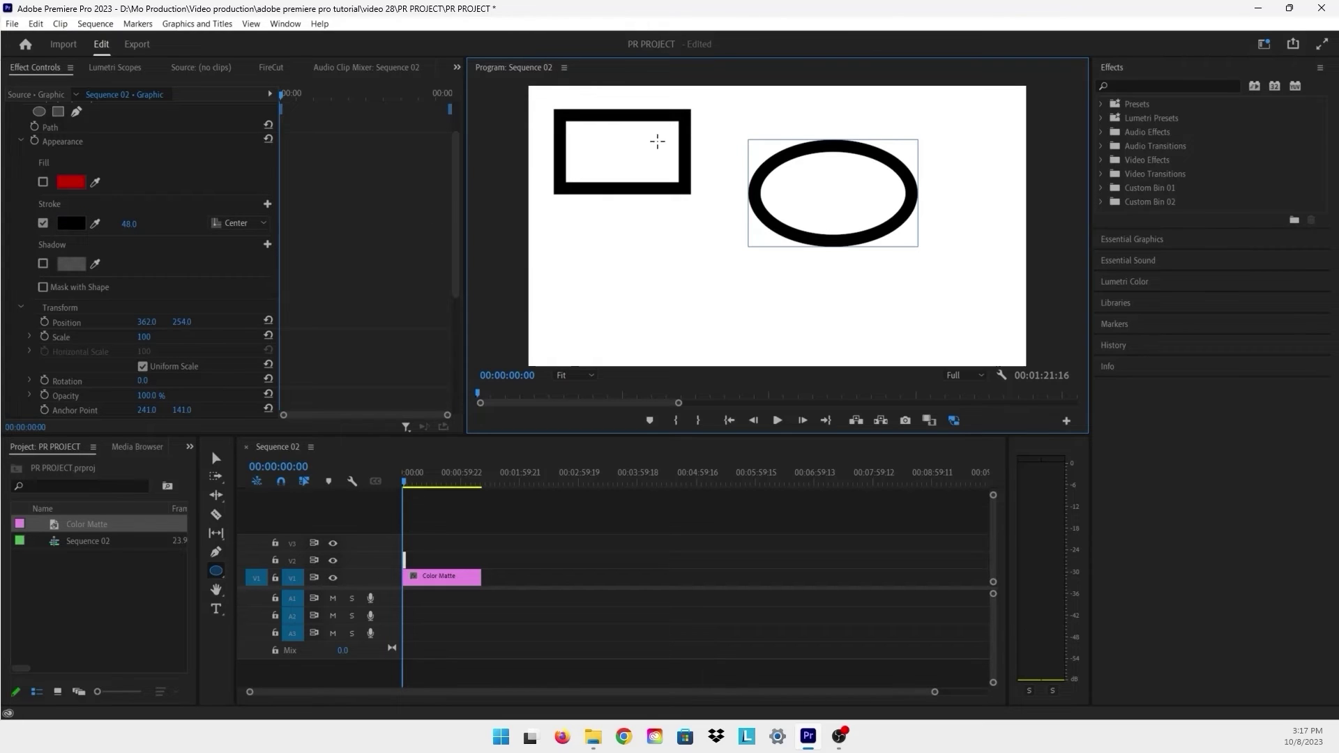
Step: Keep the rectangle unfilled and give the ellipse (Shape 02) a red fill
left_click(42, 182)
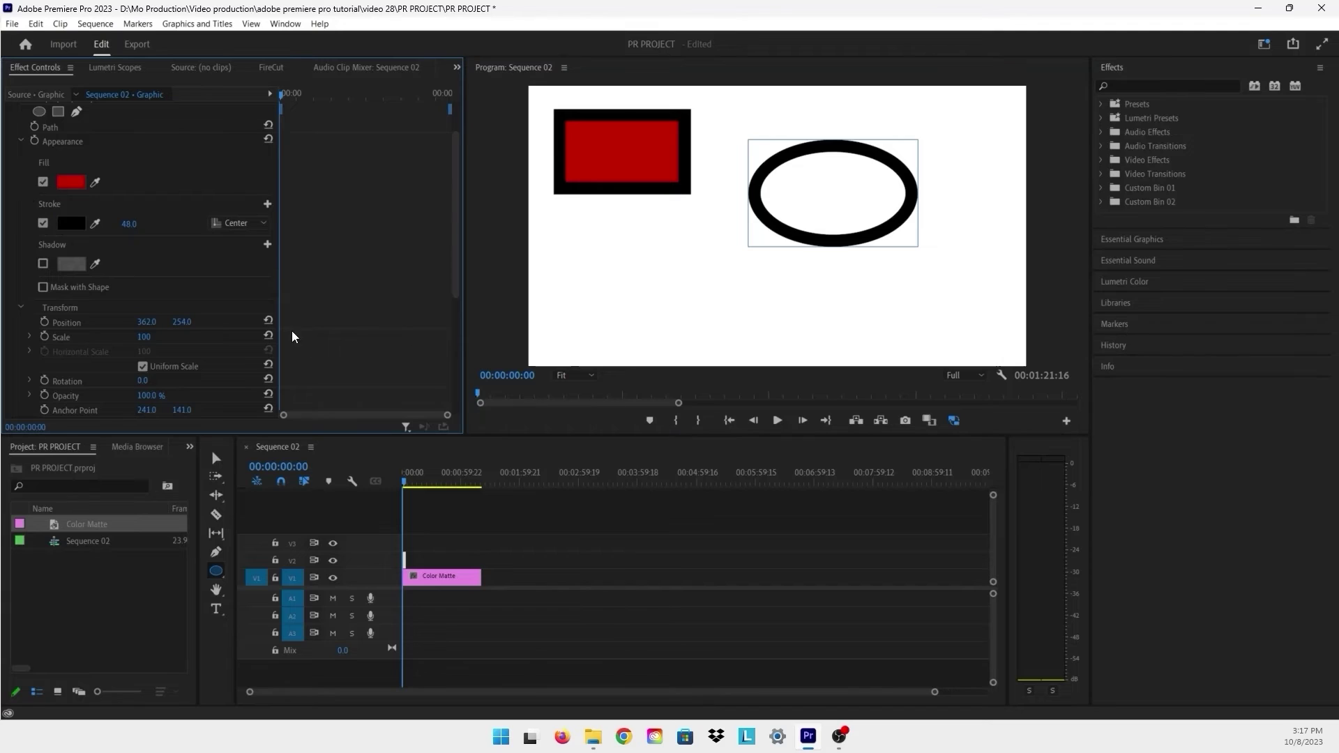
left_click(43, 181)
scroll(132, 264, "up", 2)
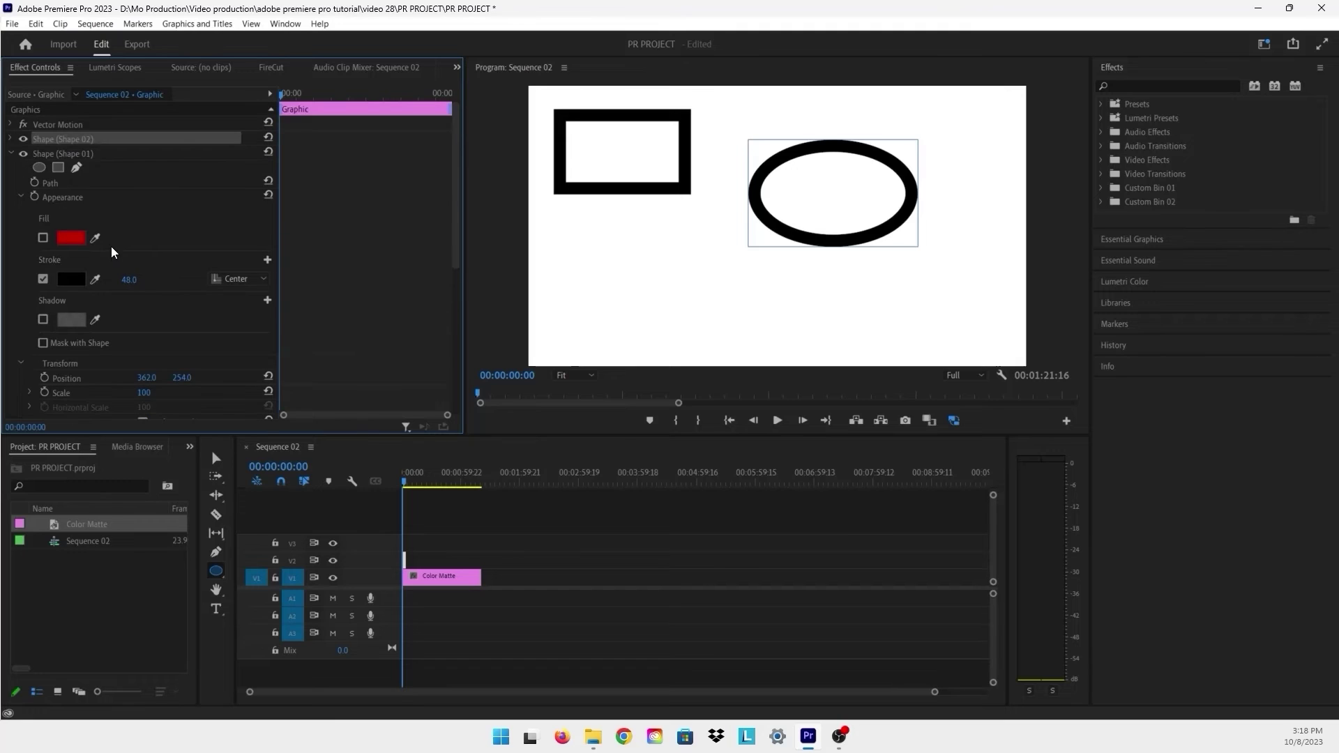
left_click(10, 138)
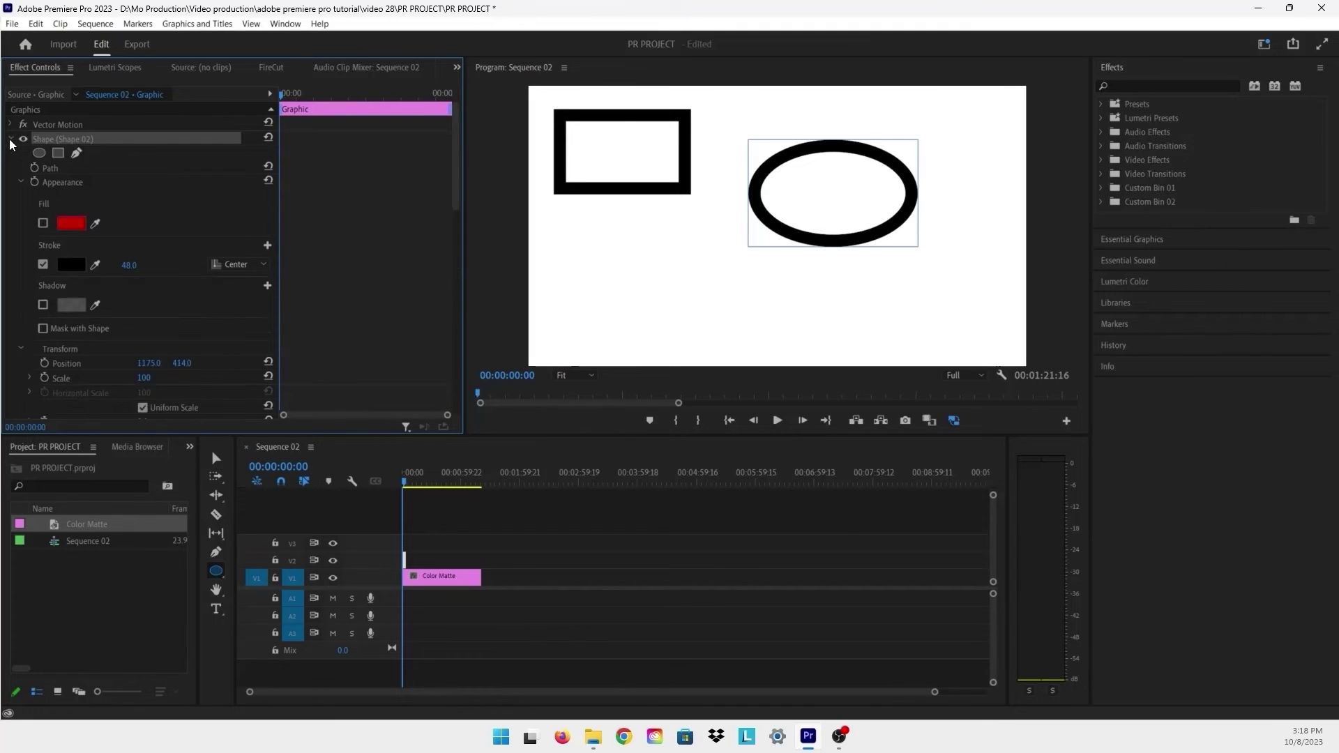
scroll(110, 251, "down", 1)
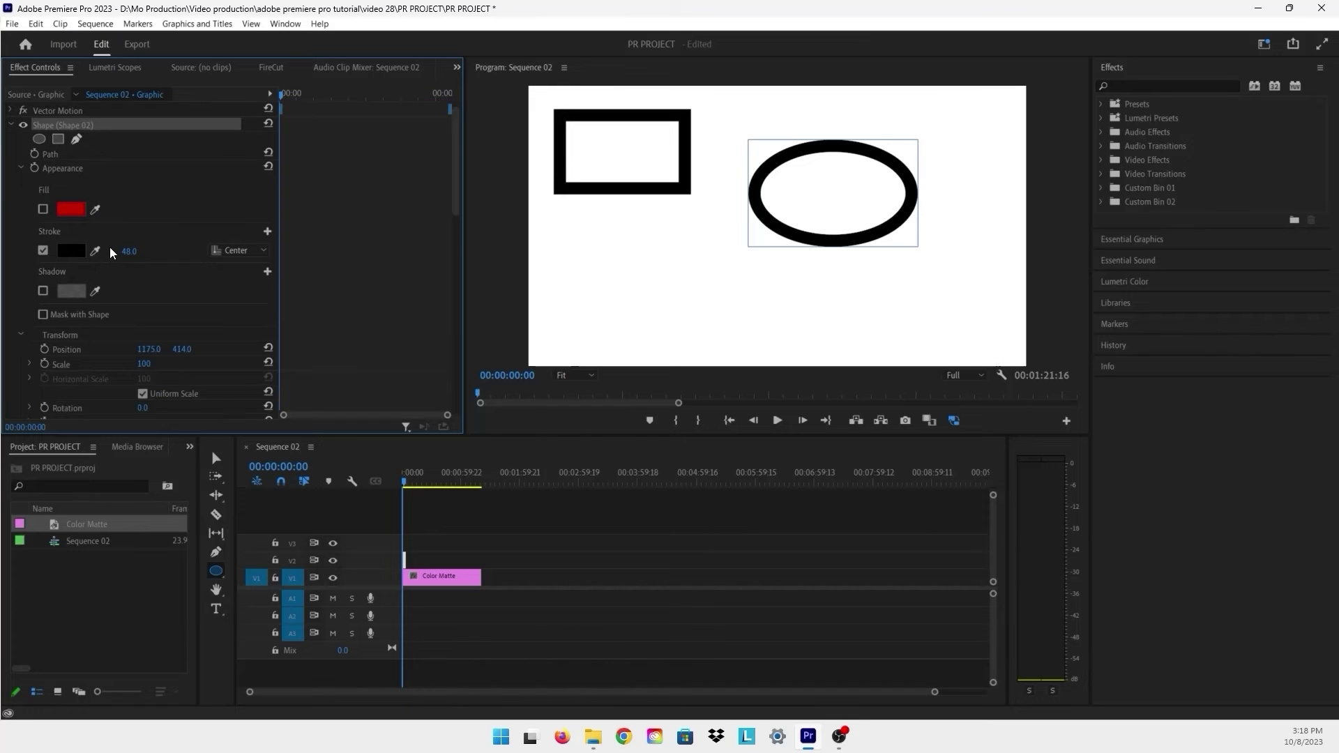
left_click(43, 209)
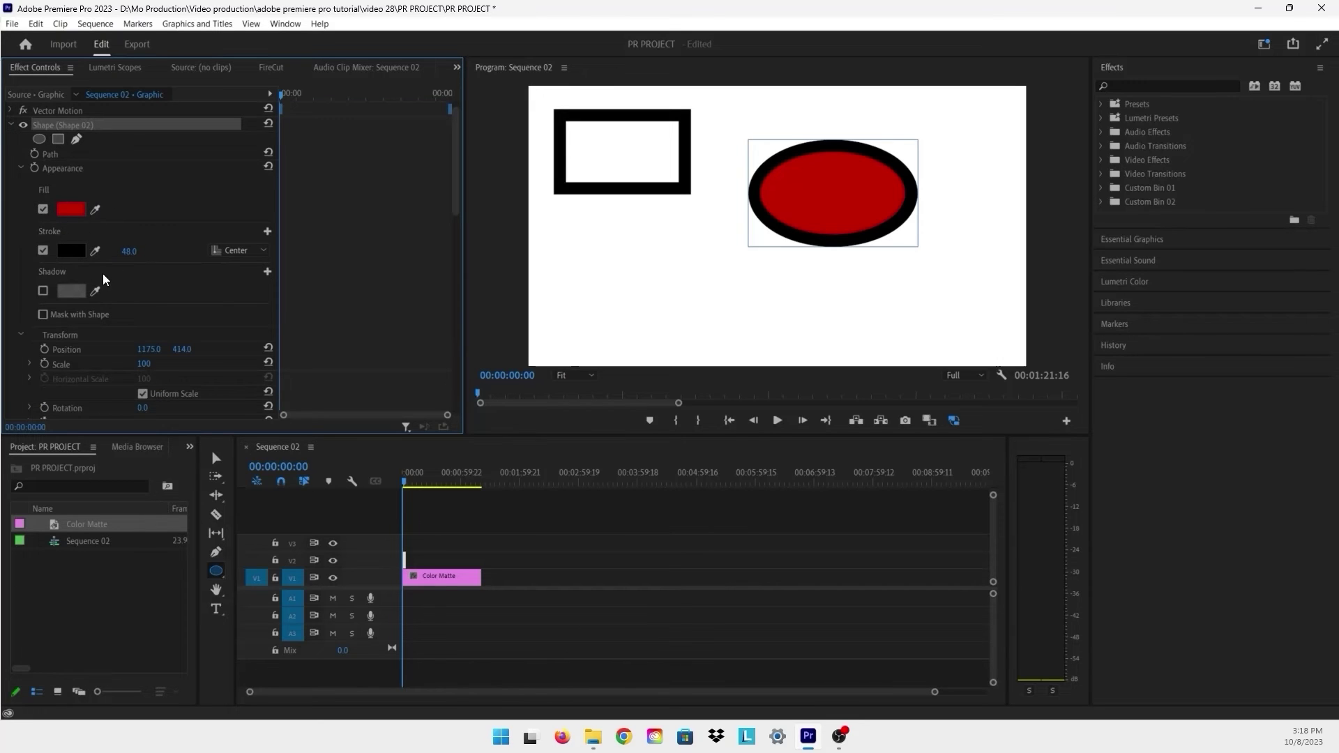
scroll(102, 273, "down", 2)
scroll(113, 304, "up", 3)
scroll(113, 307, "down", 1)
scroll(101, 258, "up", 1)
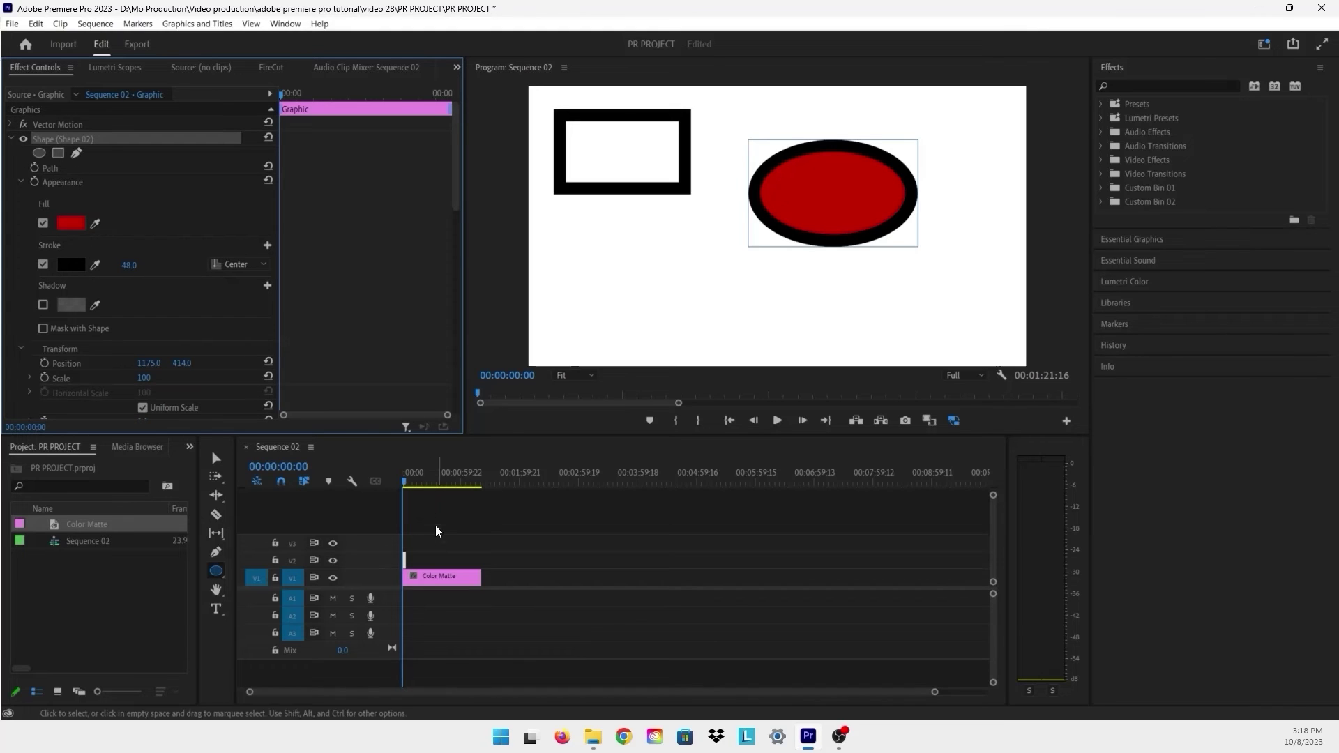
Step: Extend the V2 graphic clip, toggle V2 visibility off and on, then deselect
left_click_drag(405, 560, 430, 560)
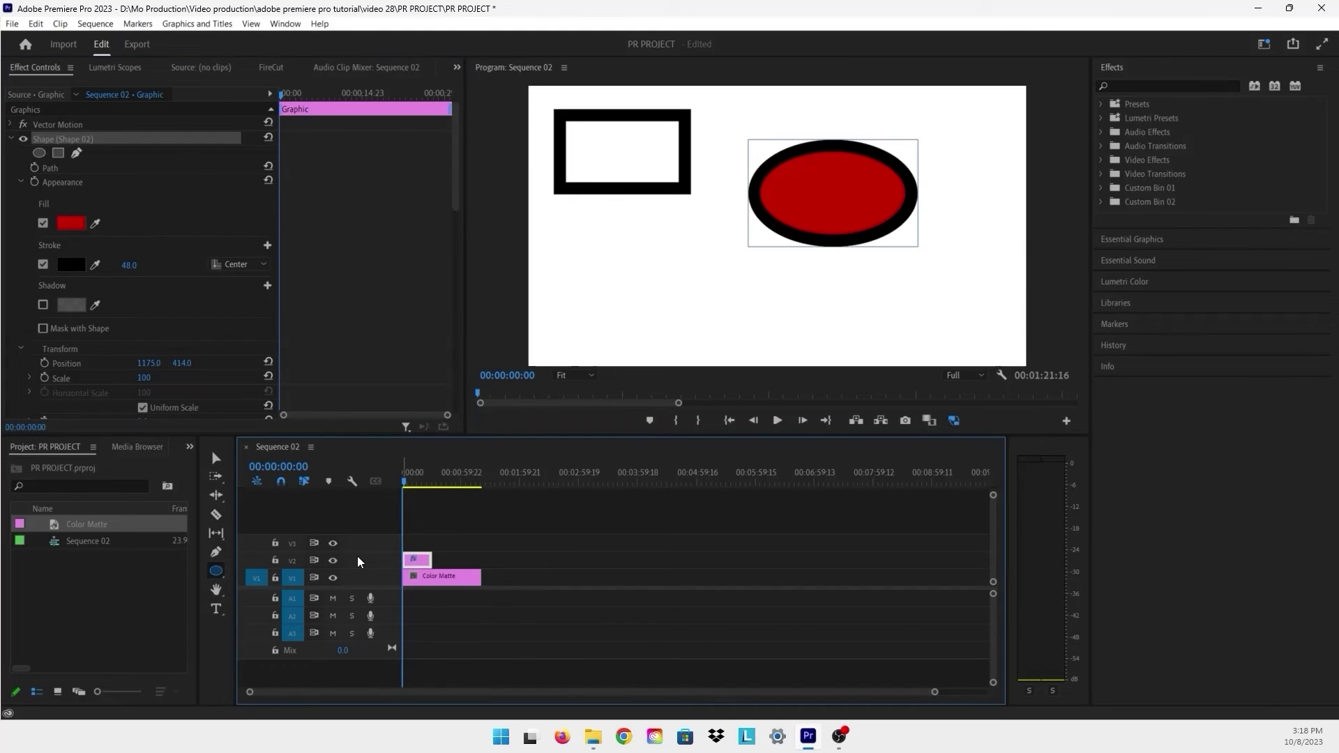
left_click(334, 561)
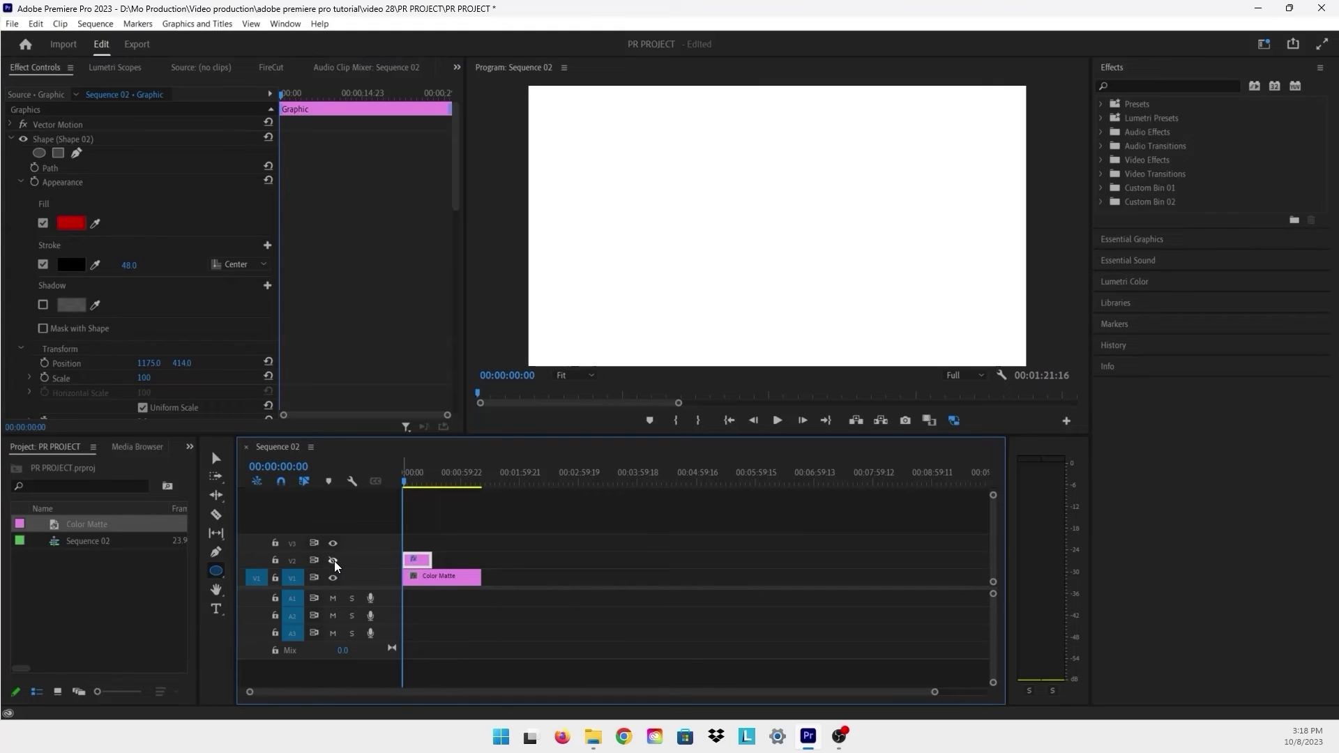
left_click(333, 562)
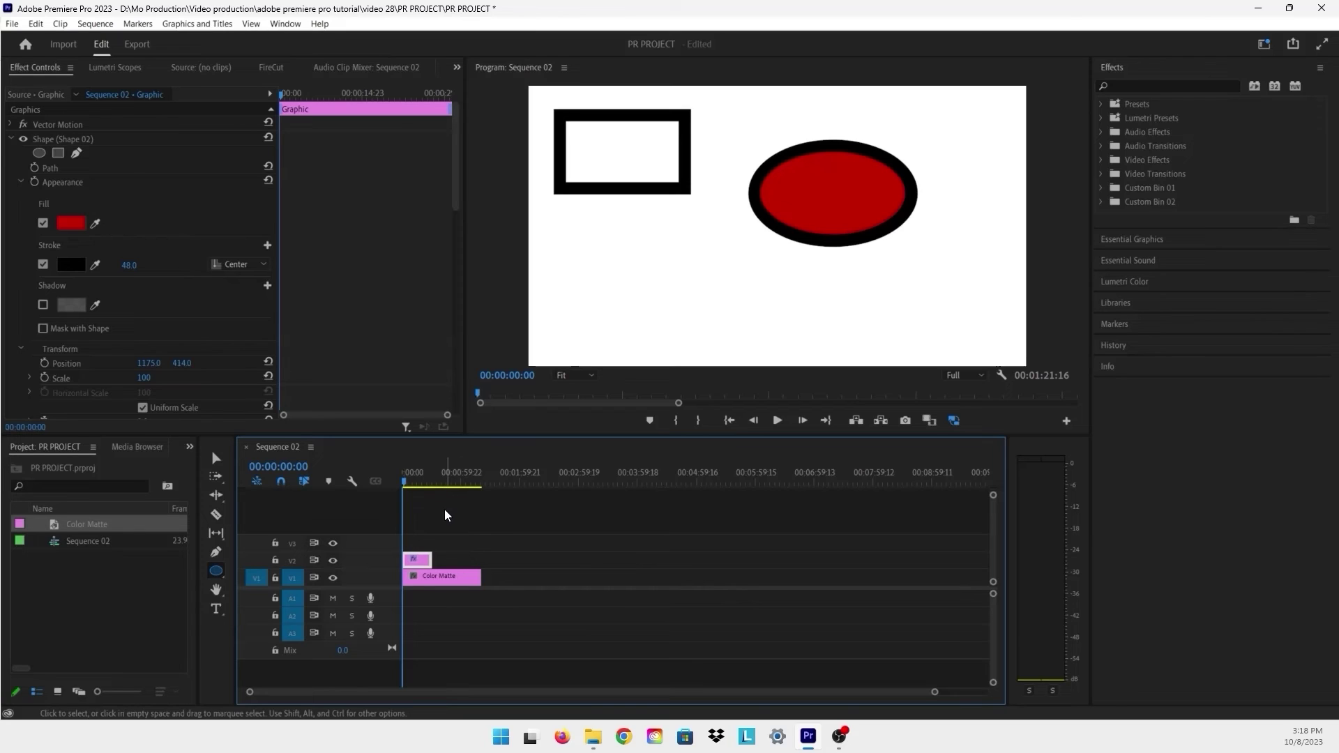
left_click(484, 521)
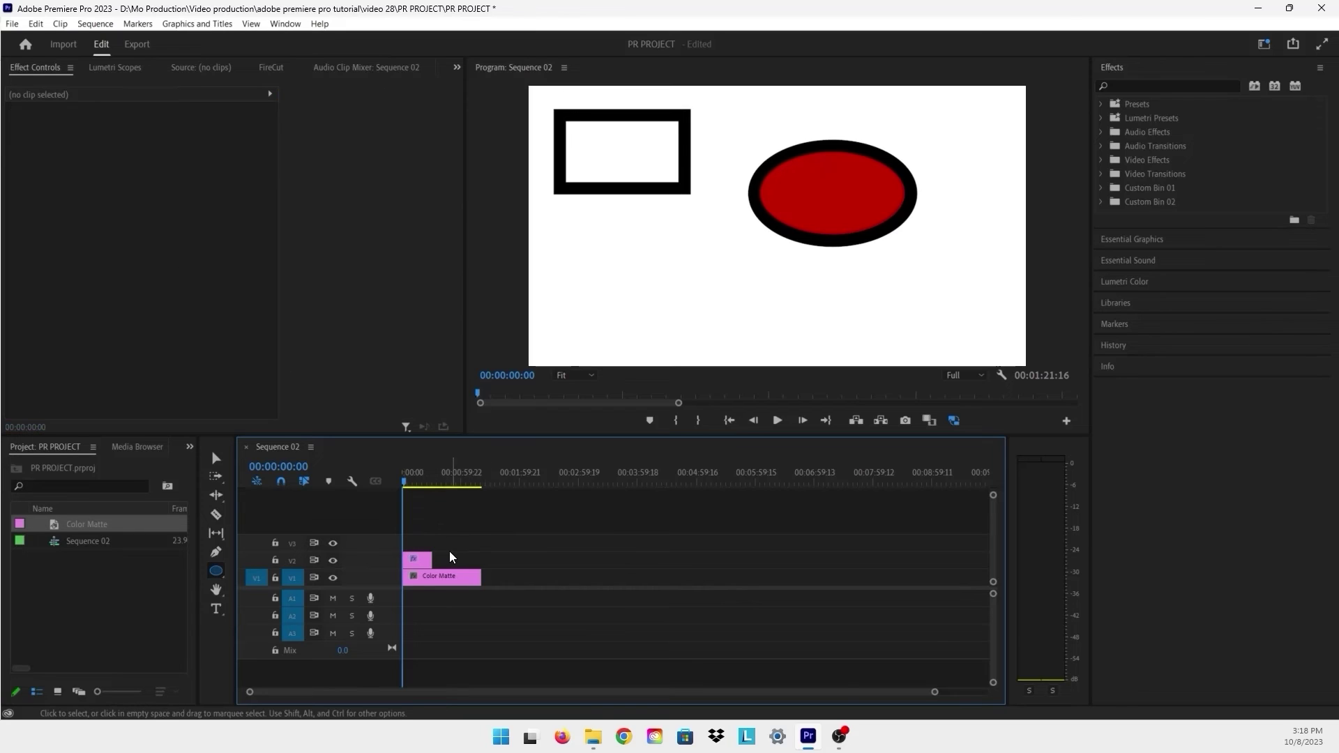
Step: Draw a triangle below the rectangle with the Polygon Tool
left_click(216, 571)
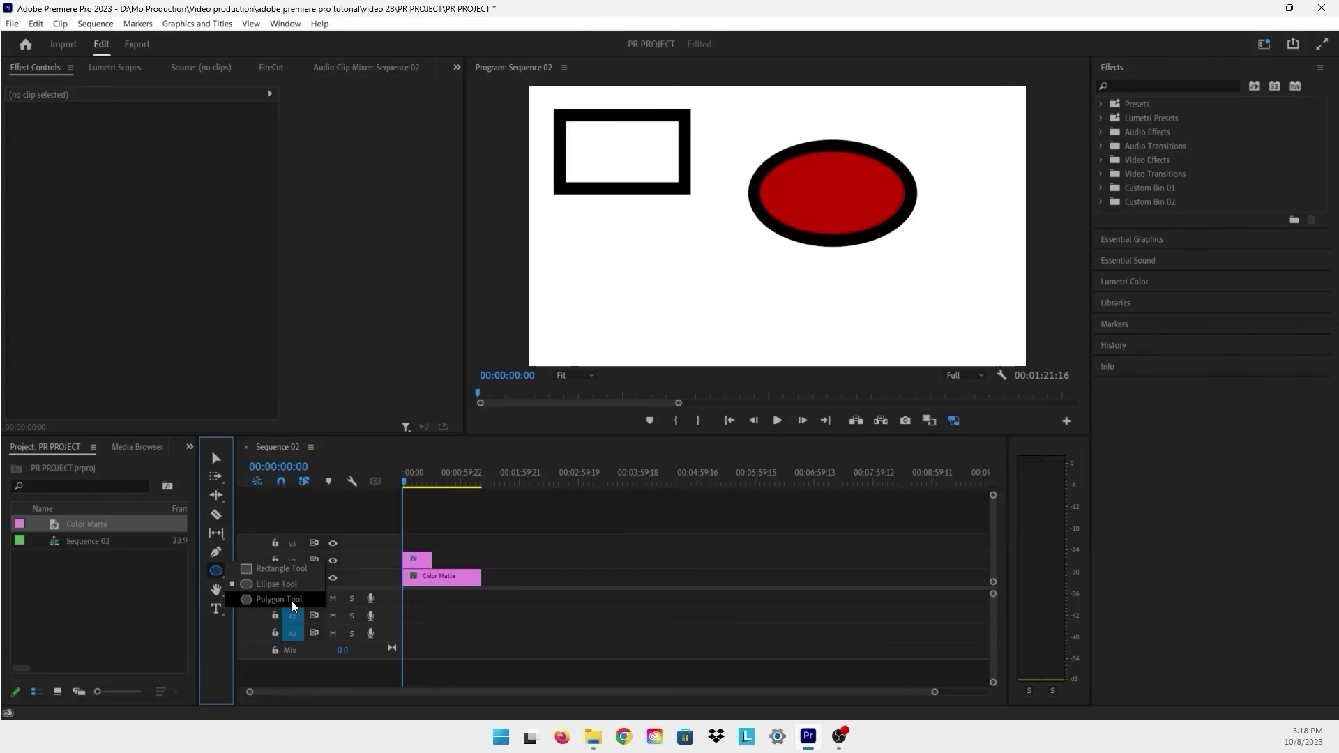
left_click(300, 599)
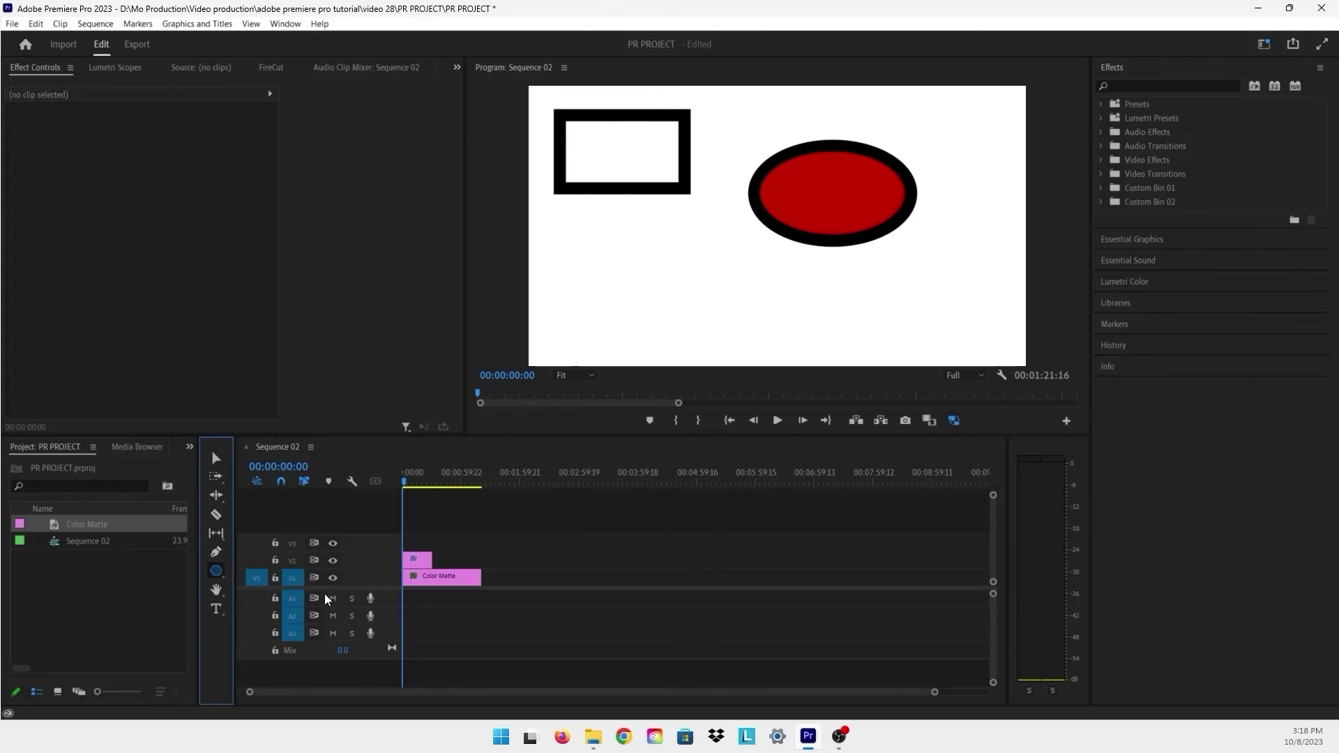
left_click_drag(605, 251, 732, 342)
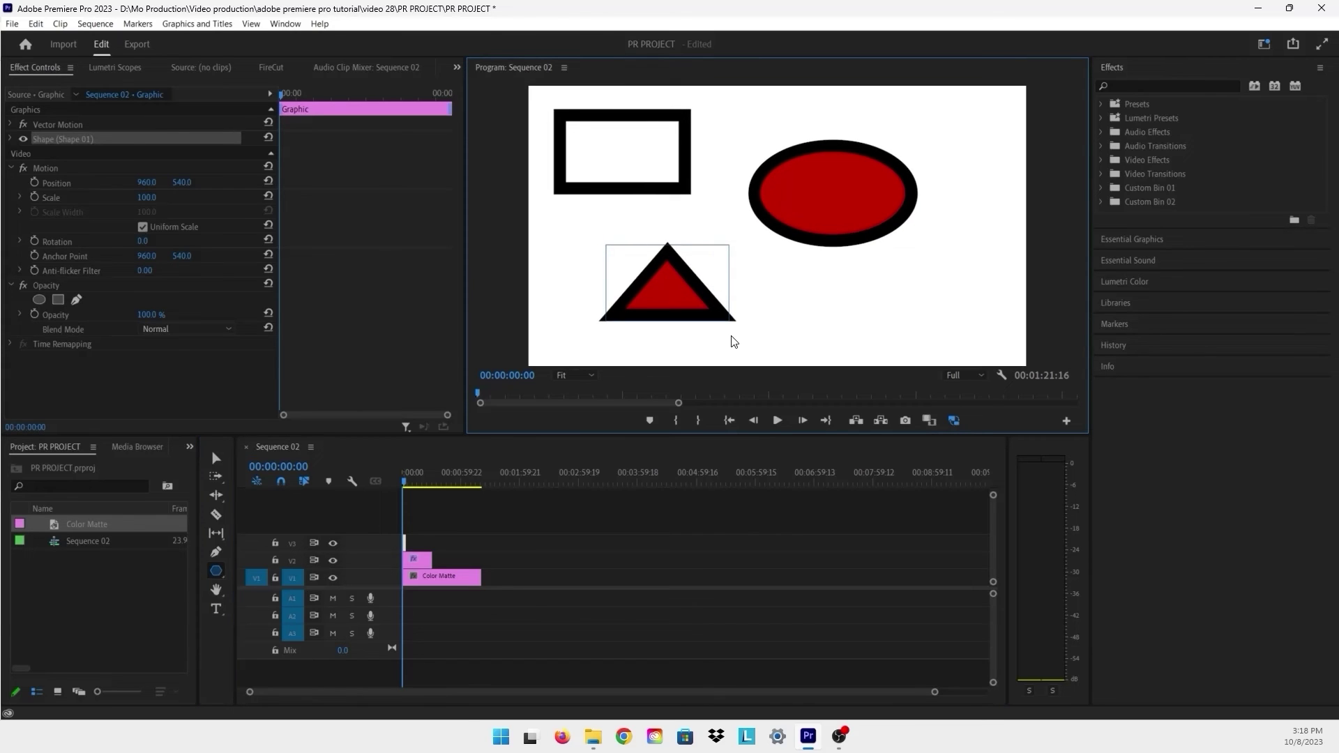
Step: Move the playhead later and toggle V3 and V2 visibility to check the triangle
left_click(428, 479)
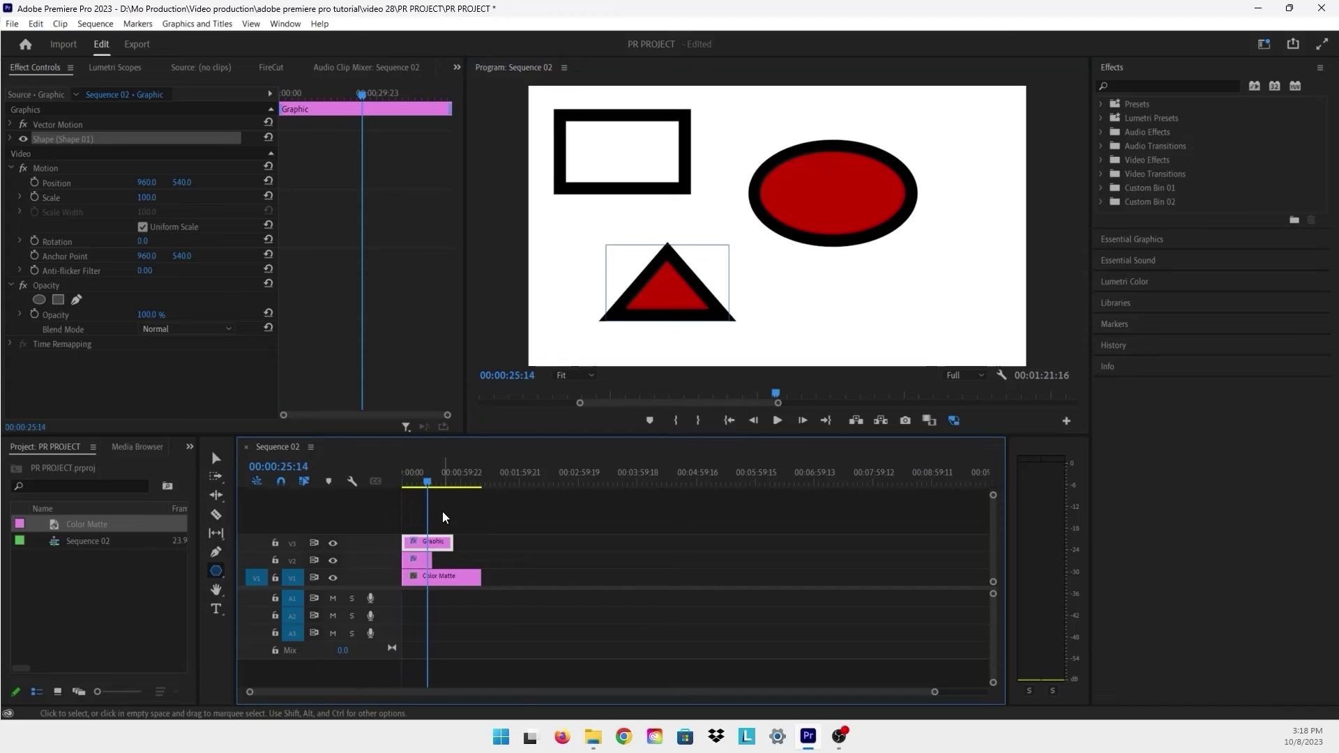
left_click(334, 545)
left_click(332, 560)
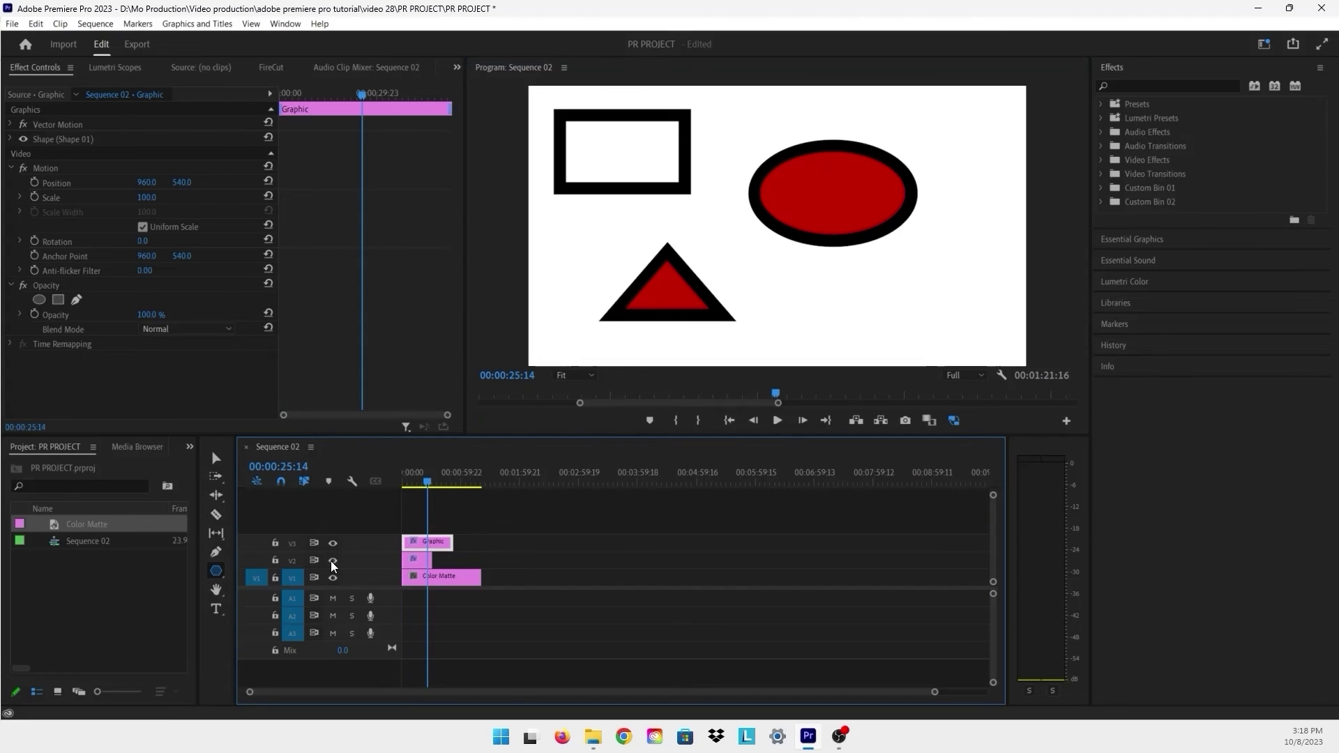
left_click(13, 138)
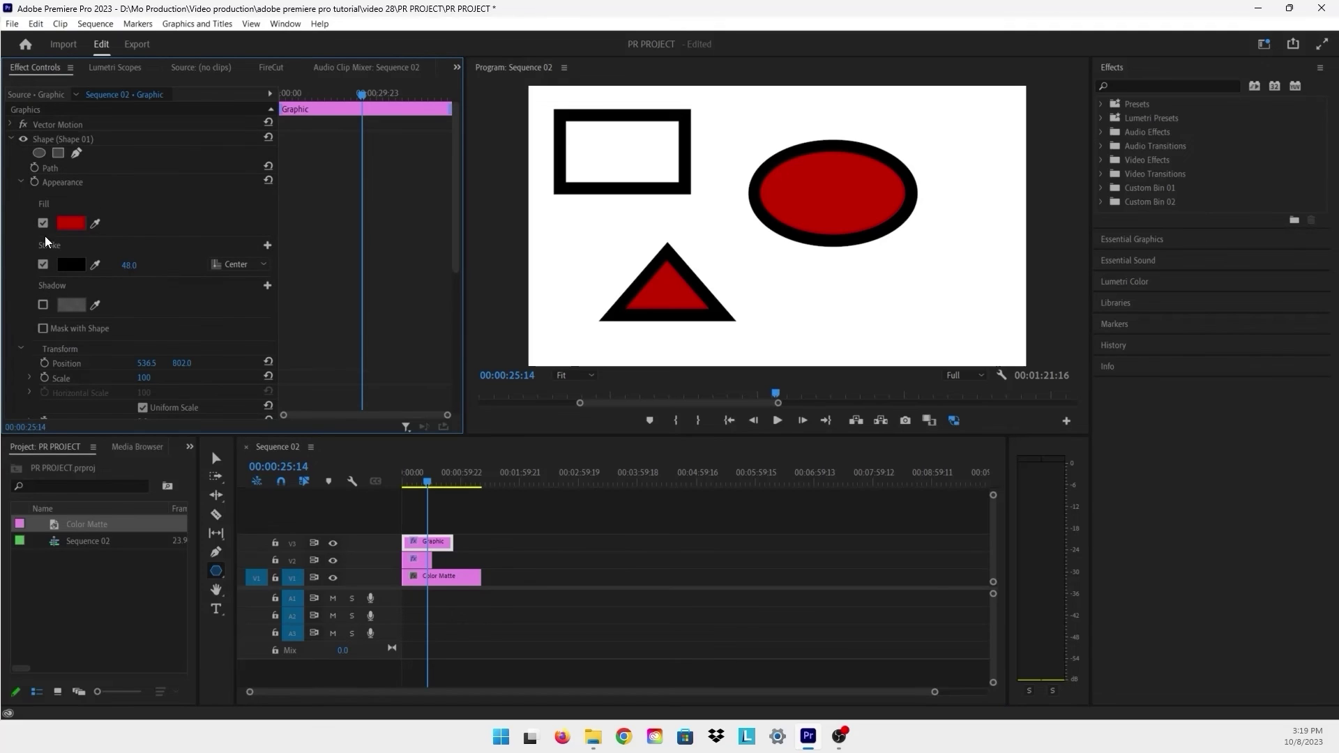
scroll(137, 320, "down", 1)
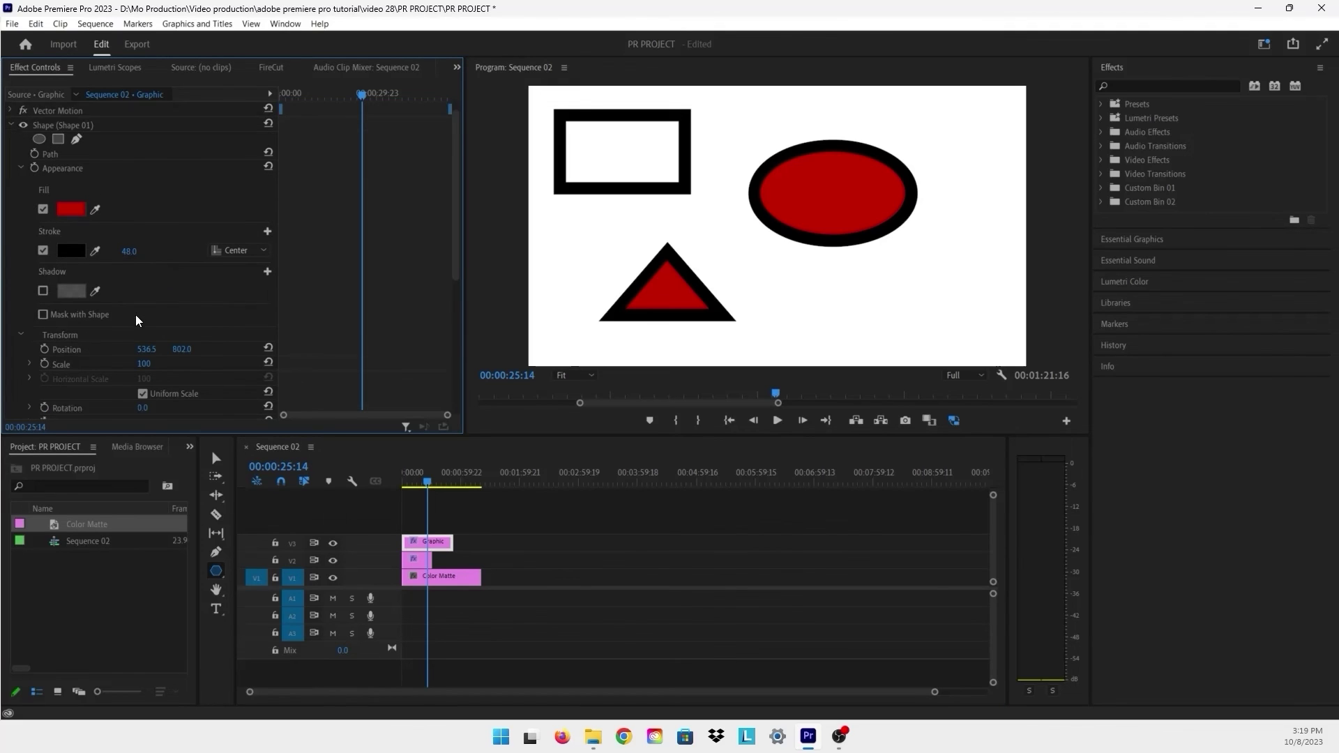
scroll(136, 320, "down", 2)
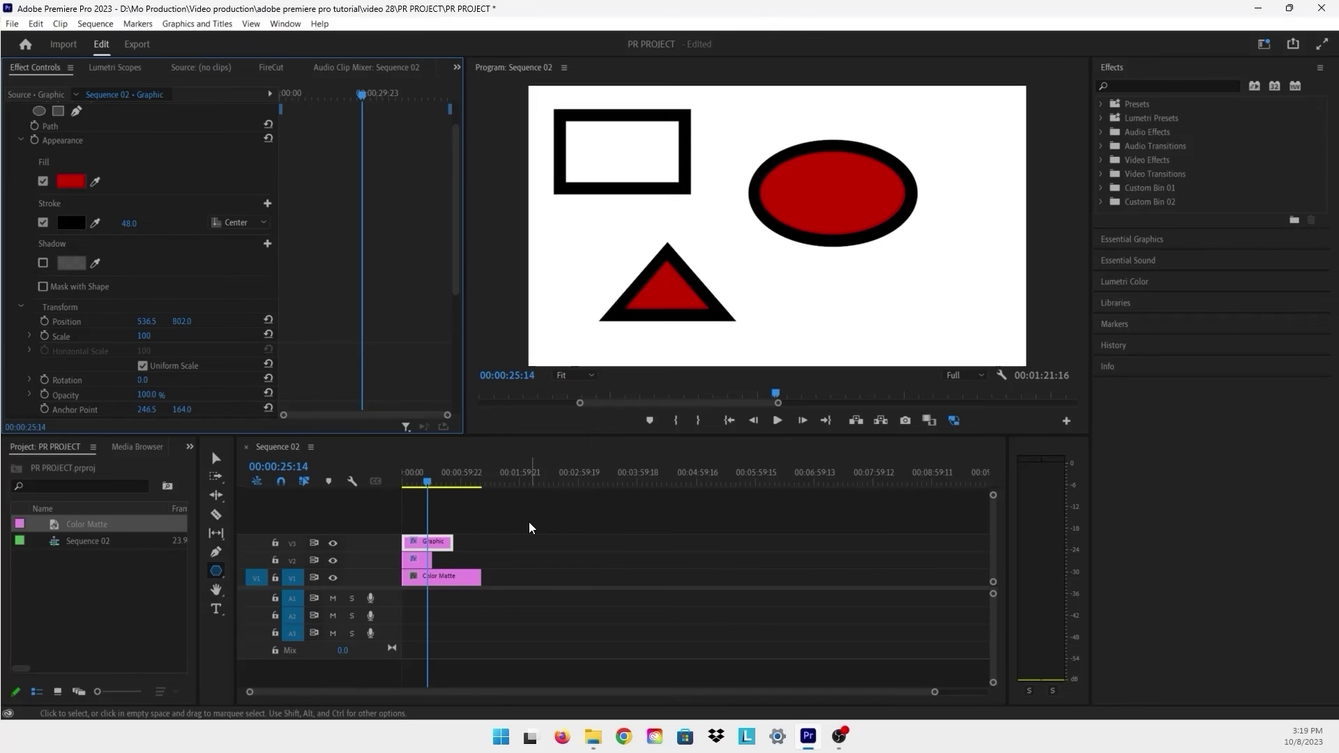